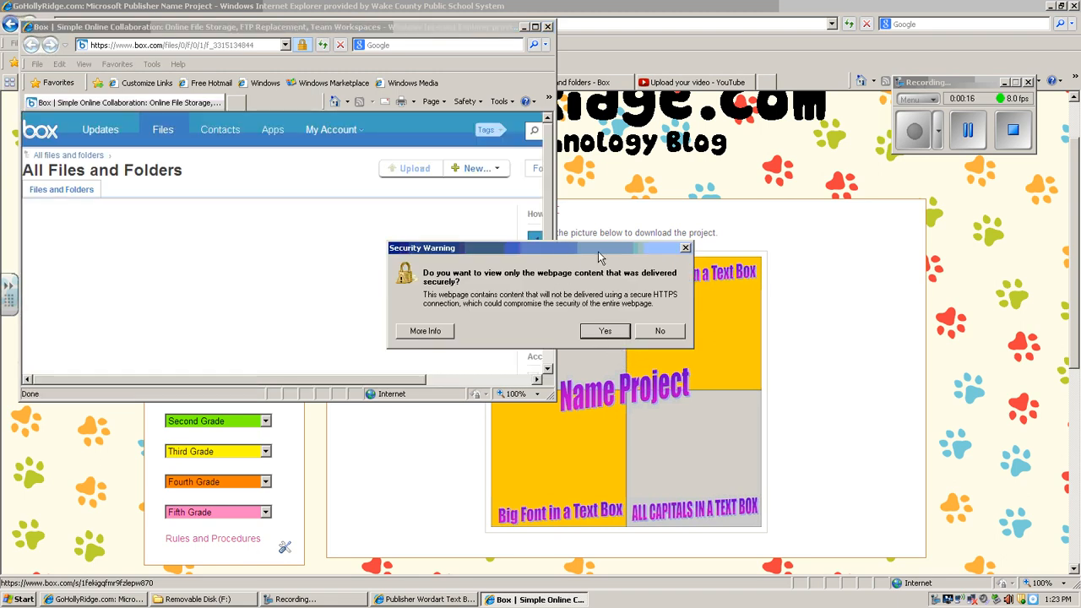
- Show only the secure content on the Box page and download Publisher Name Project.pub, choosing to save it
left_click(605, 330)
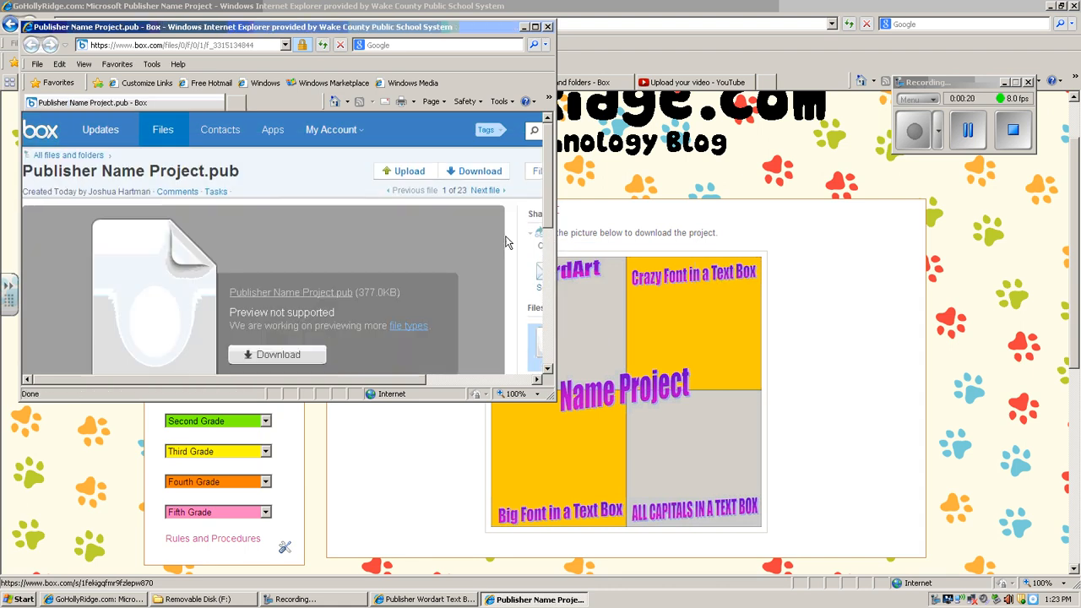
left_click(486, 171)
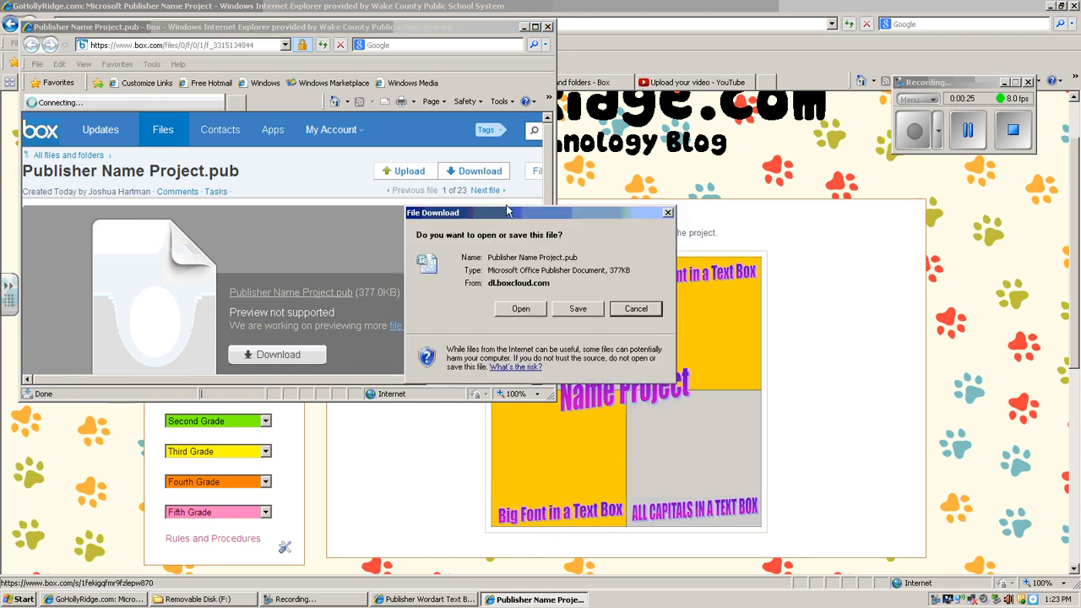
left_click(588, 314)
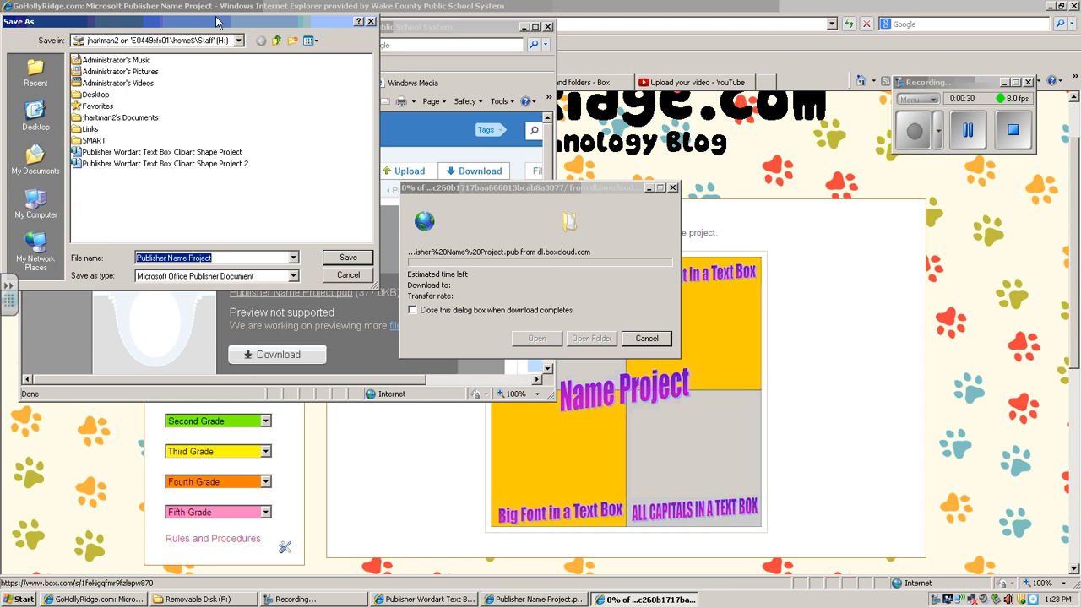
- Save the file as Publisher Name Project on the staff home drive (H:) and open it once downloaded
left_click_drag(218, 21, 426, 81)
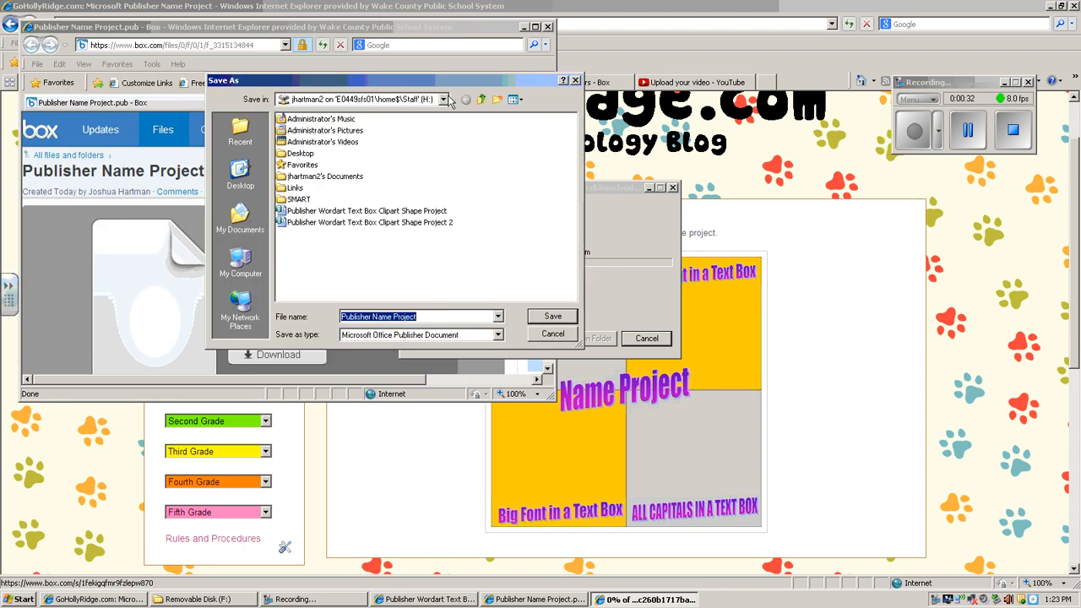
left_click(442, 100)
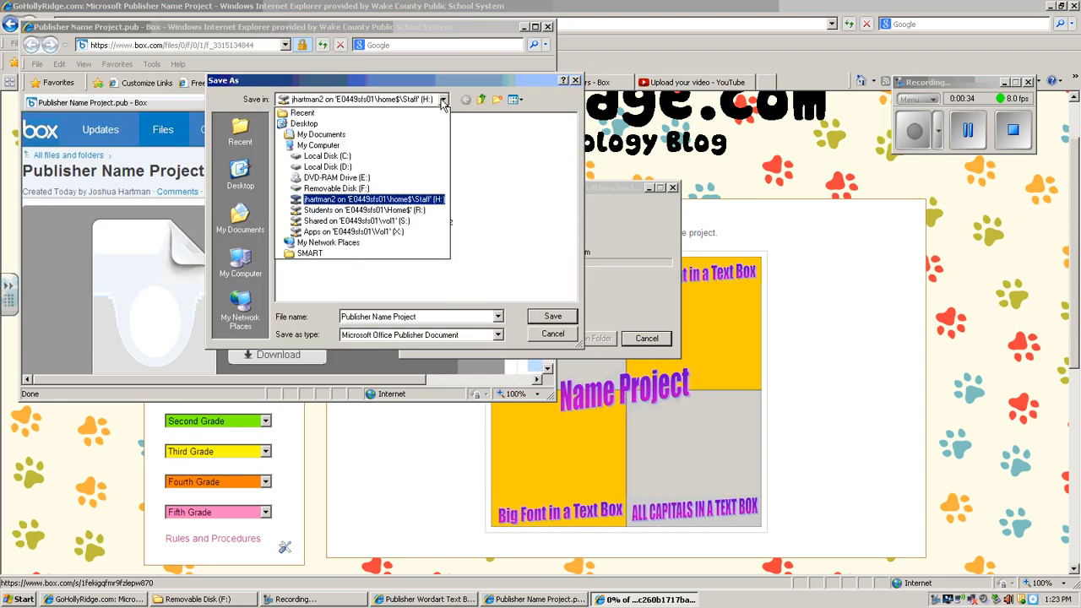
left_click(413, 200)
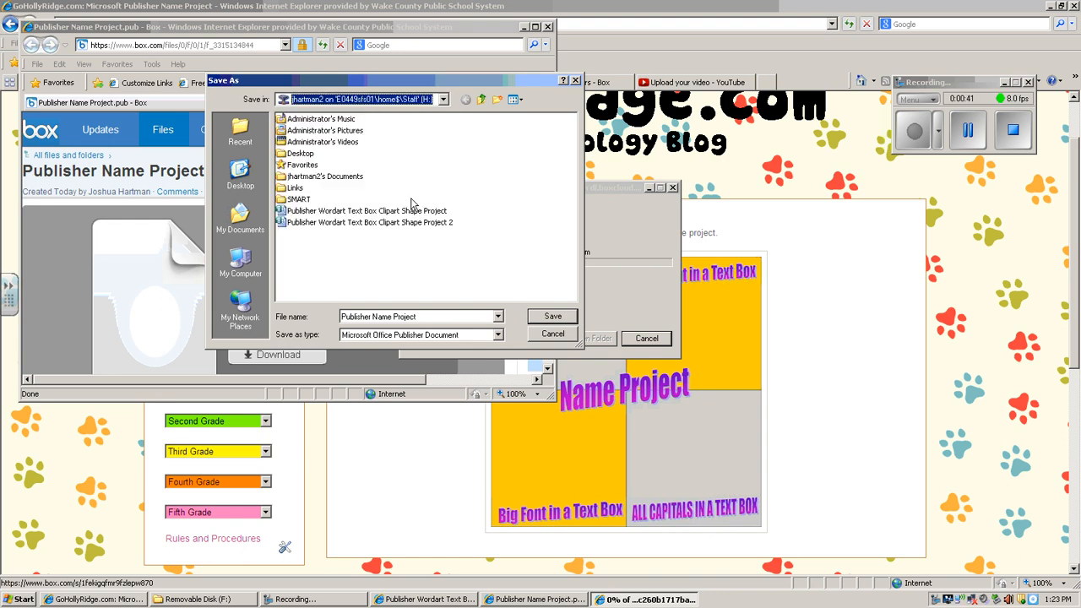
left_click(554, 317)
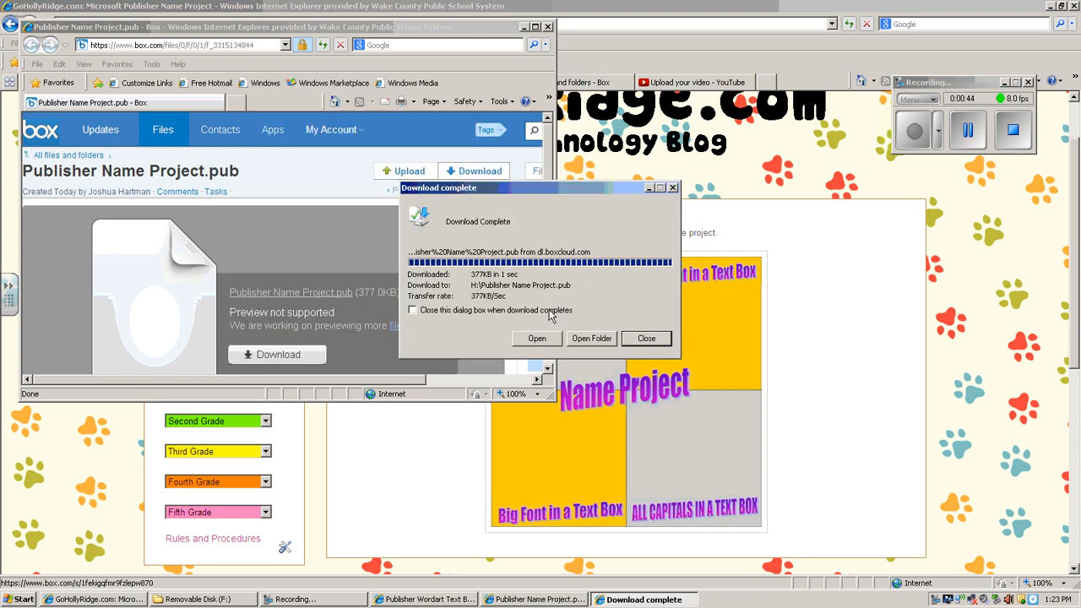
left_click(537, 338)
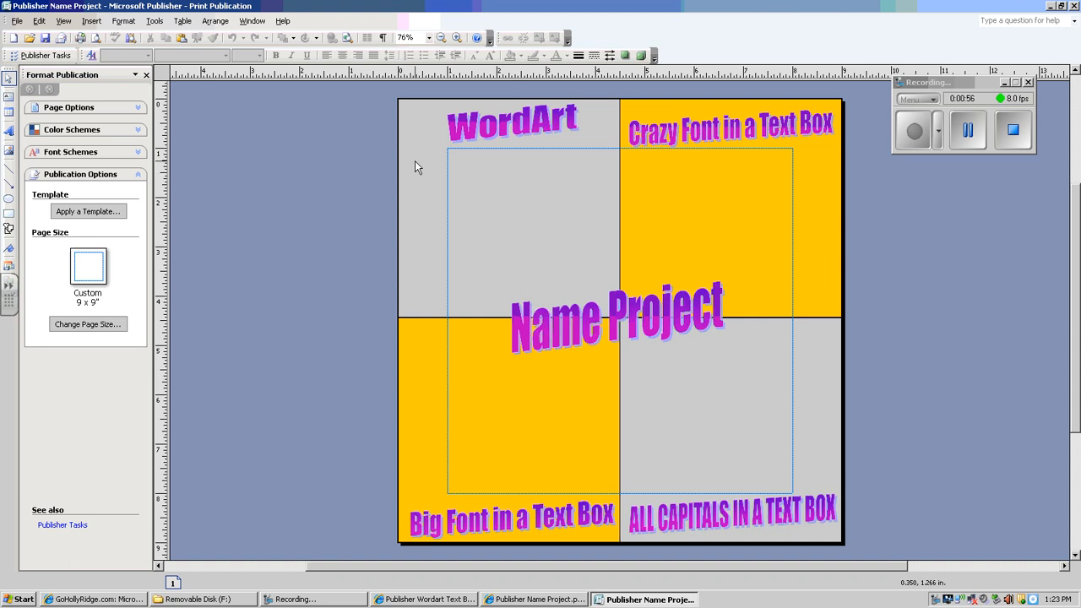
- Insert WordArt of the first name in the light-blue 3D wavy style, fourth in the gallery's fourth row
left_click(8, 132)
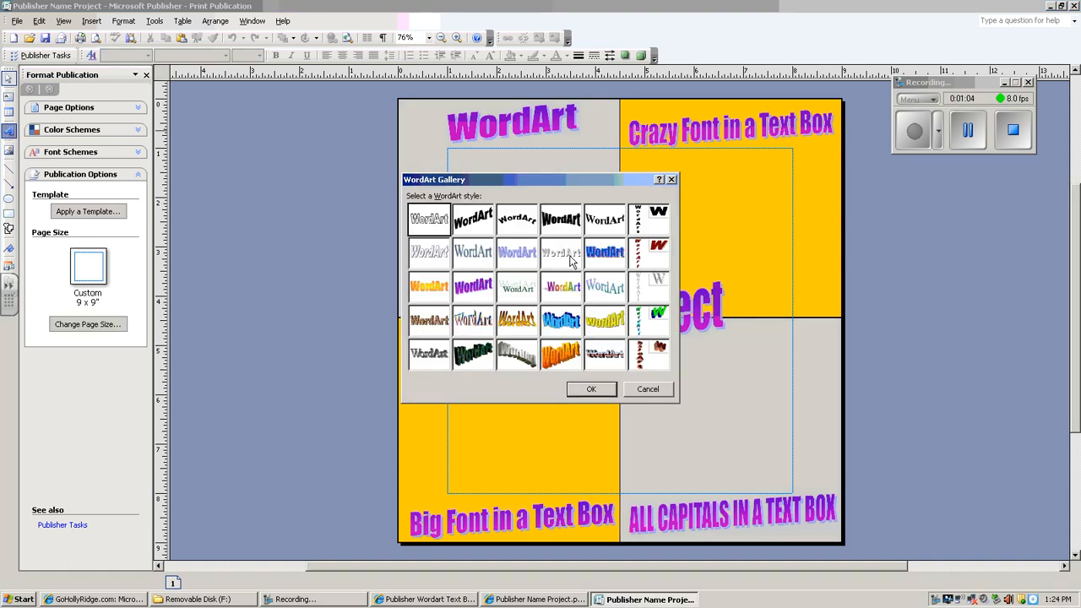
left_click(566, 327)
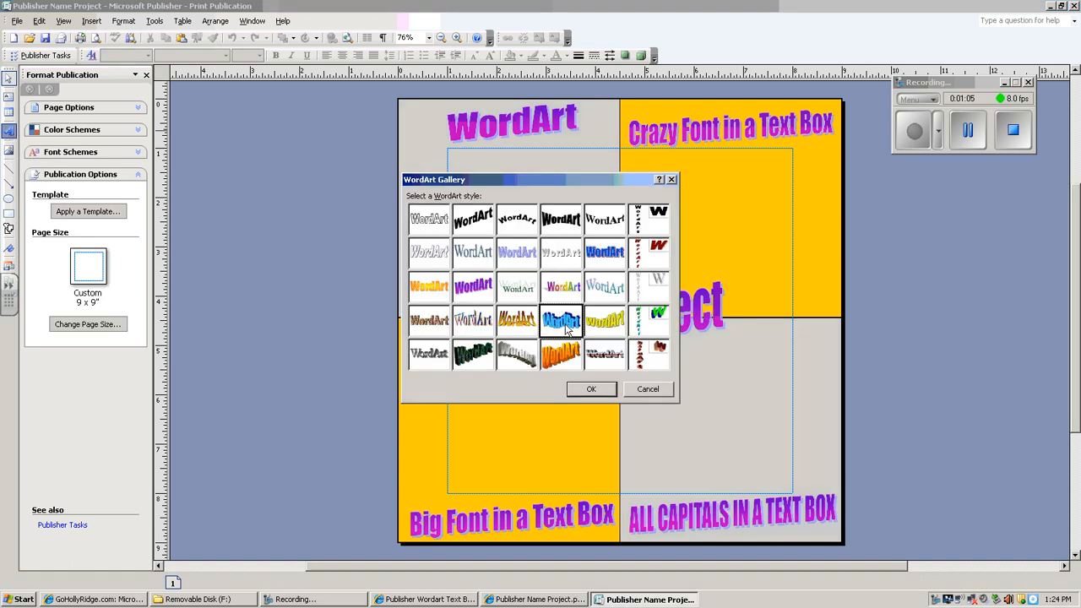
left_click(592, 389)
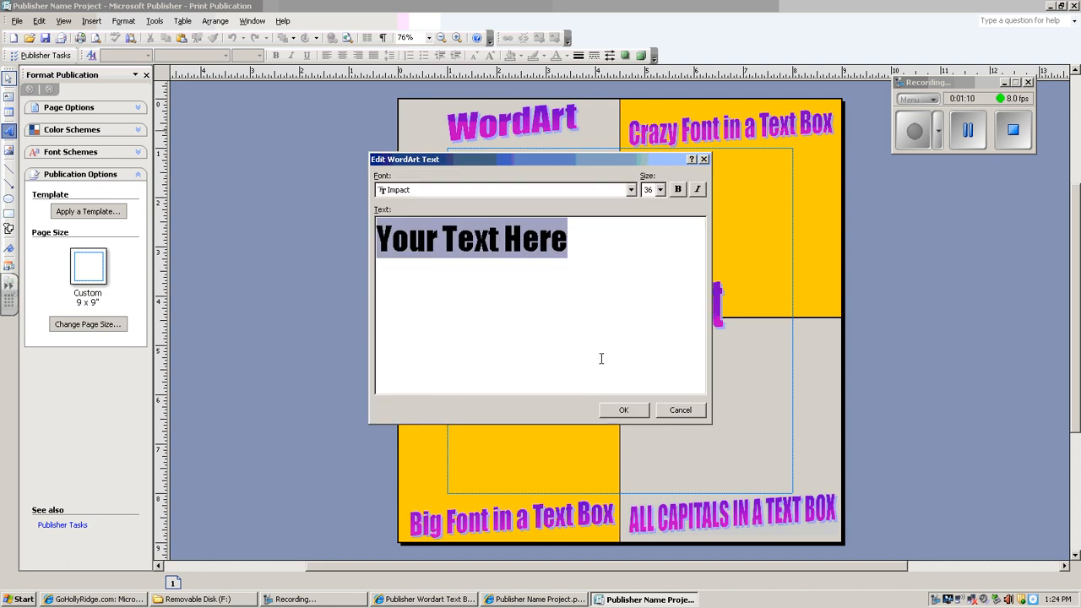
type("Josh")
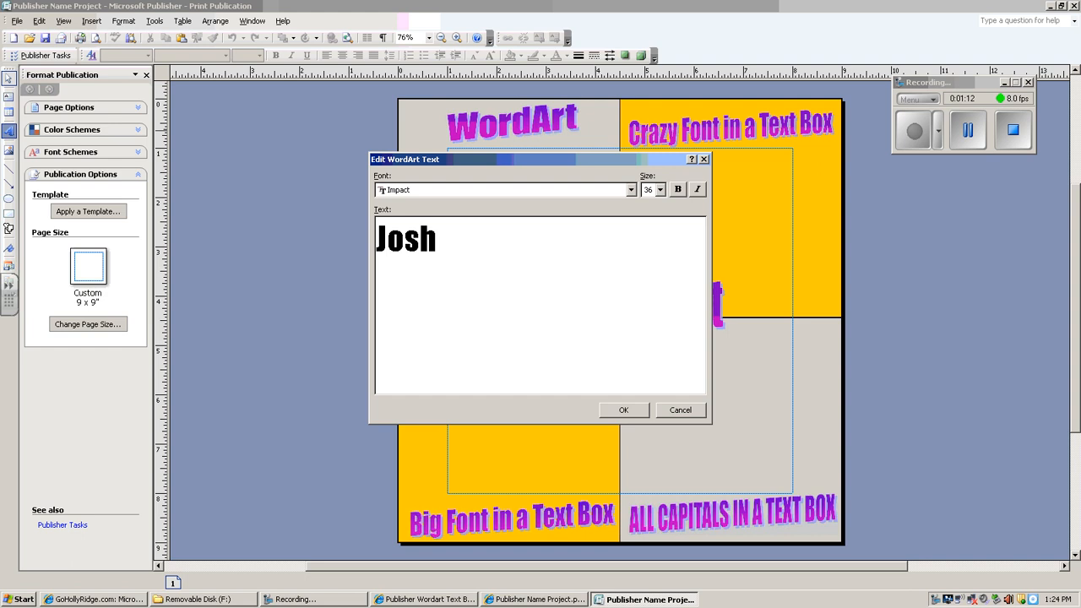
left_click(630, 409)
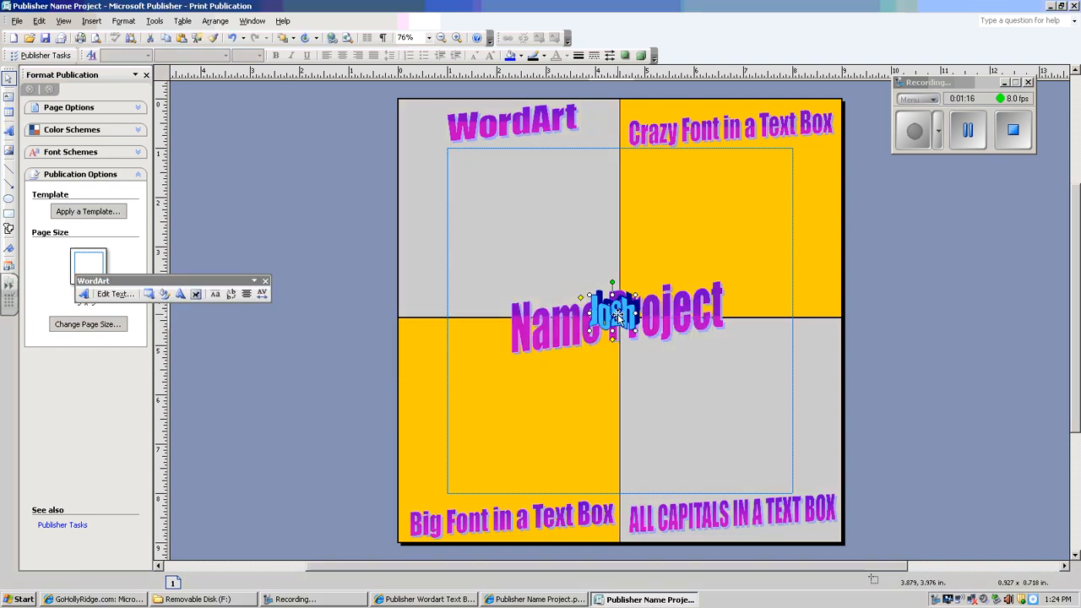
- Move the WordArt name into the gray square under the WordArt heading and enlarge it to about 3.25 x 2.25 in
left_click_drag(617, 309, 457, 179)
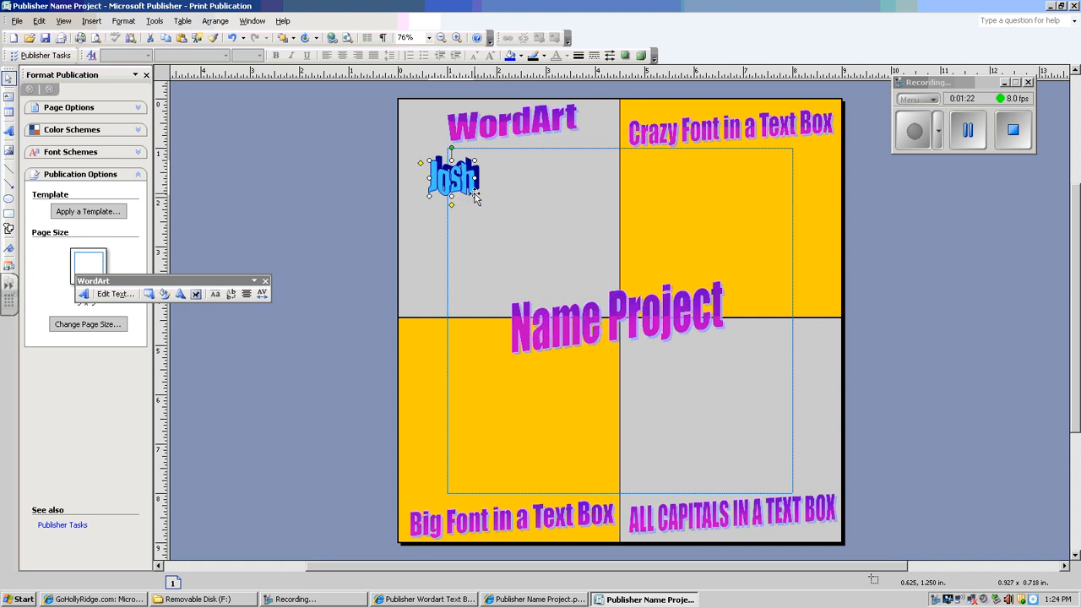
left_click_drag(476, 196, 588, 271)
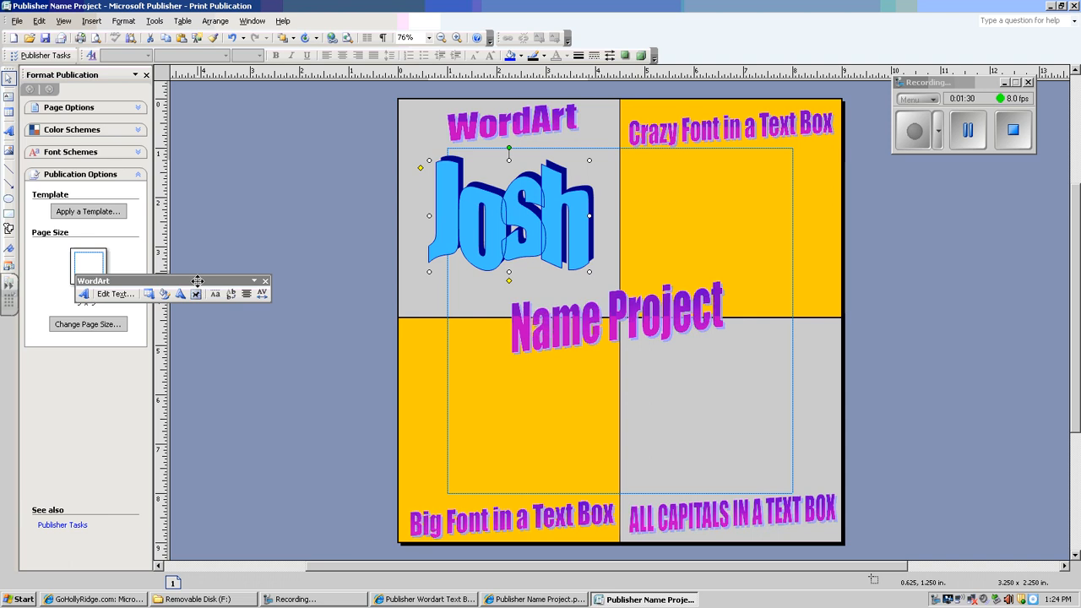
- Change the fill color of the WordArt name to orange
left_click_drag(197, 281, 434, 296)
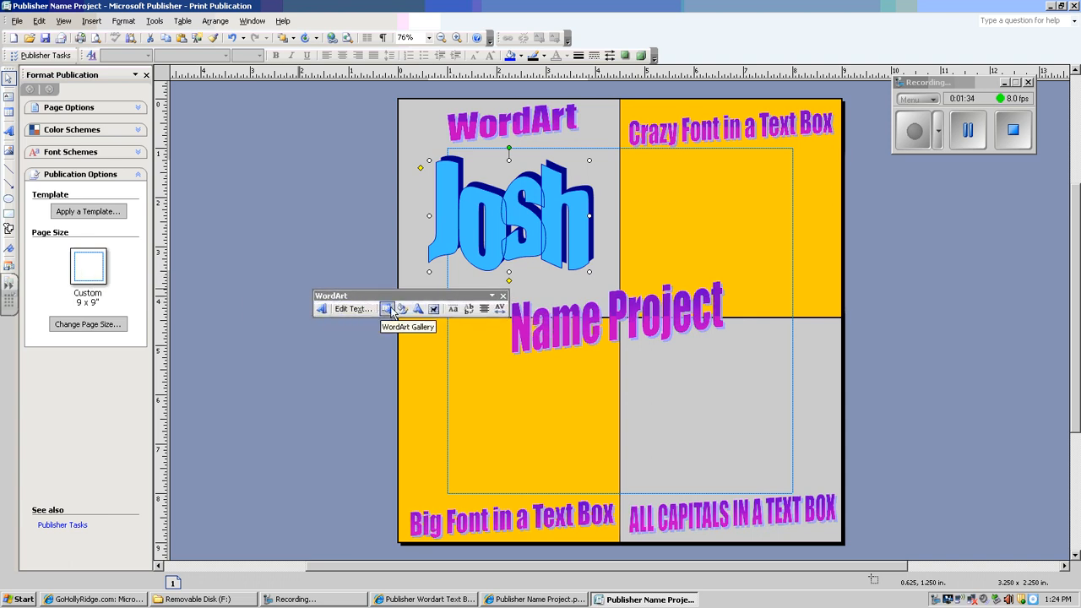
left_click(405, 310)
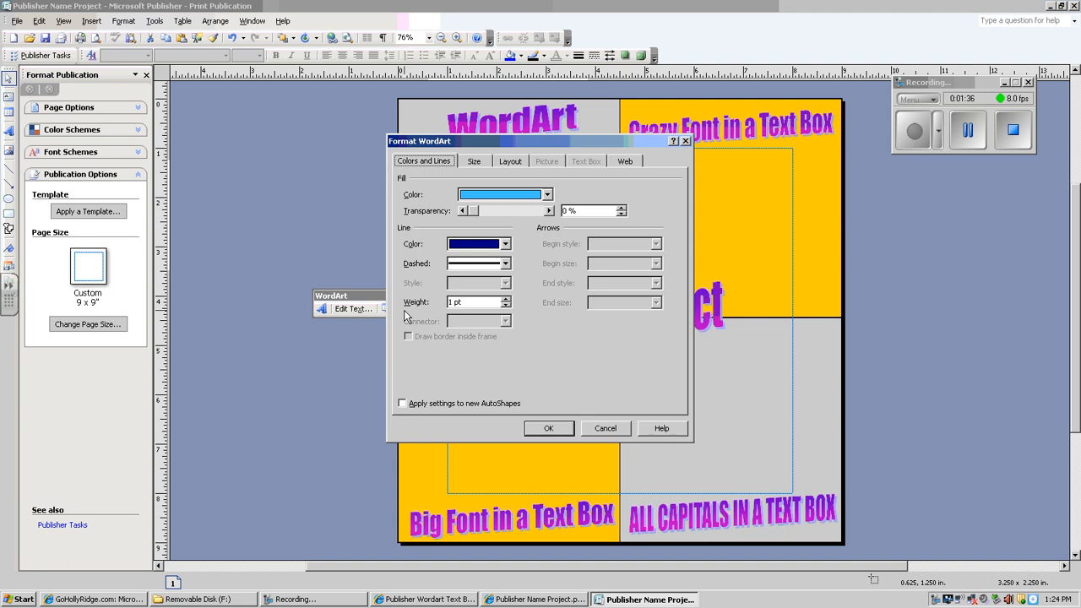
left_click(533, 195)
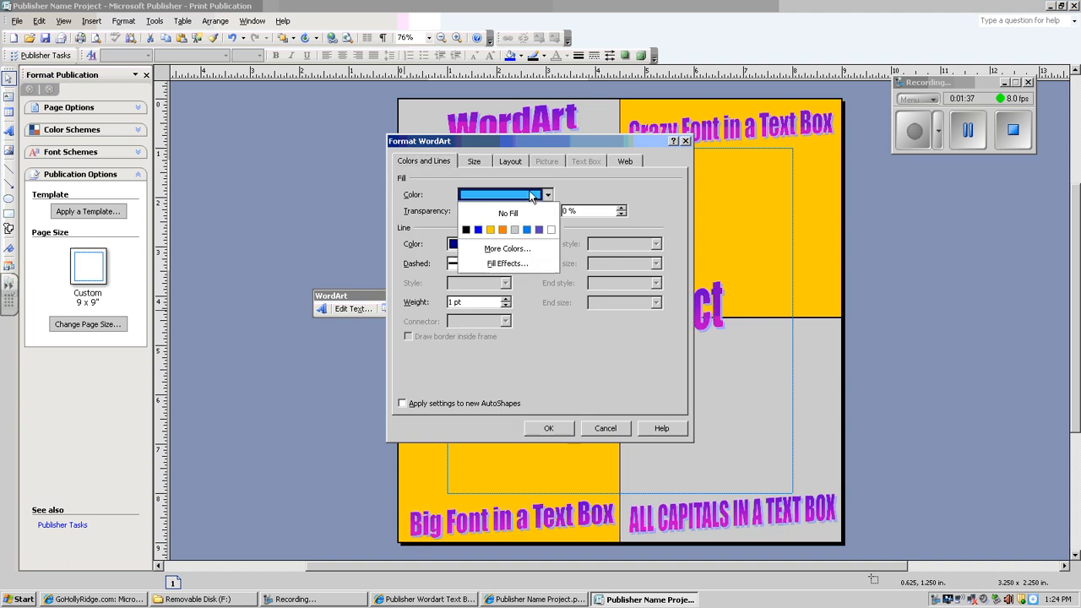
left_click(502, 229)
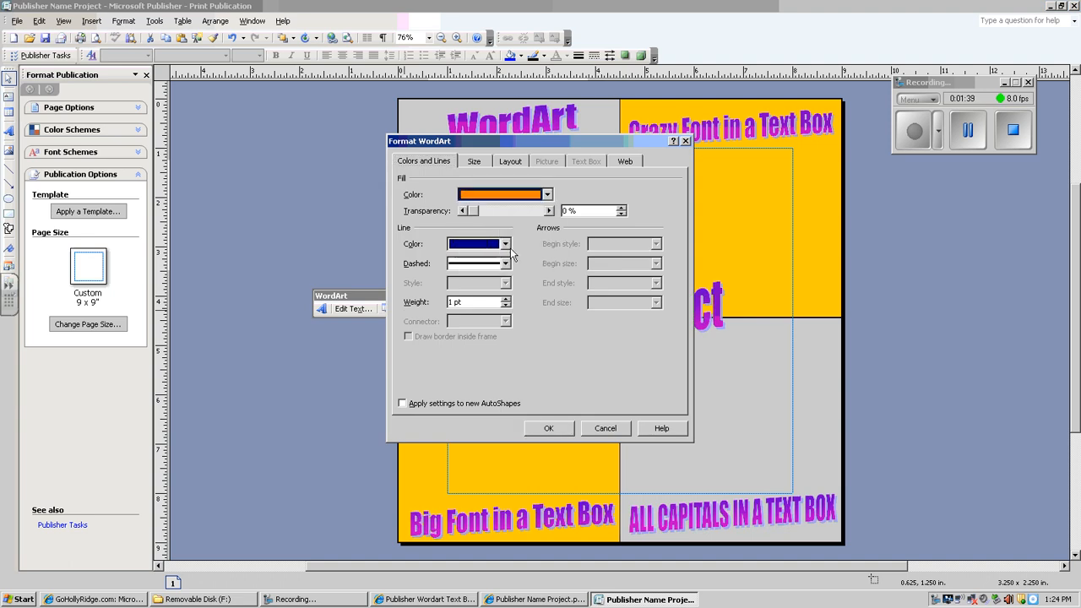
left_click(549, 429)
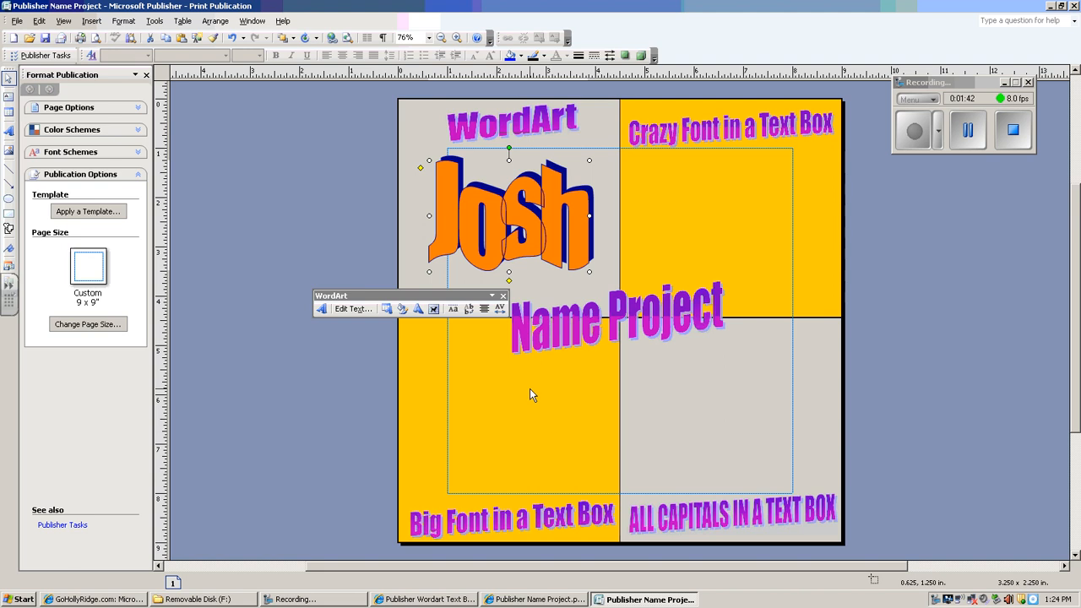
- Try two other WordArt shapes on the name: an upward arch and one with a bulging top and flat base
left_click(418, 309)
left_click(476, 368)
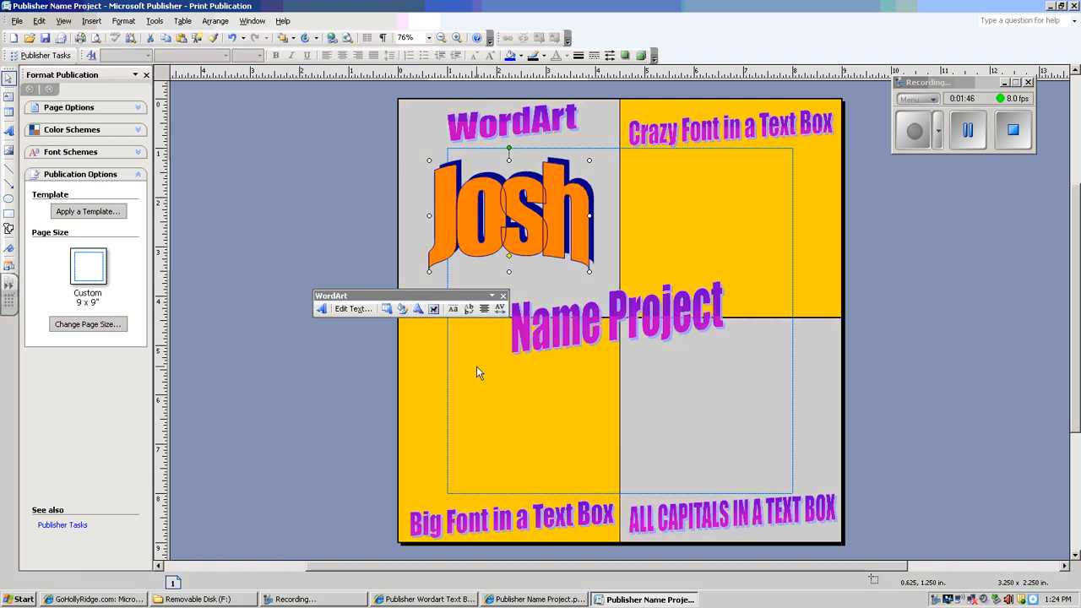
left_click(419, 309)
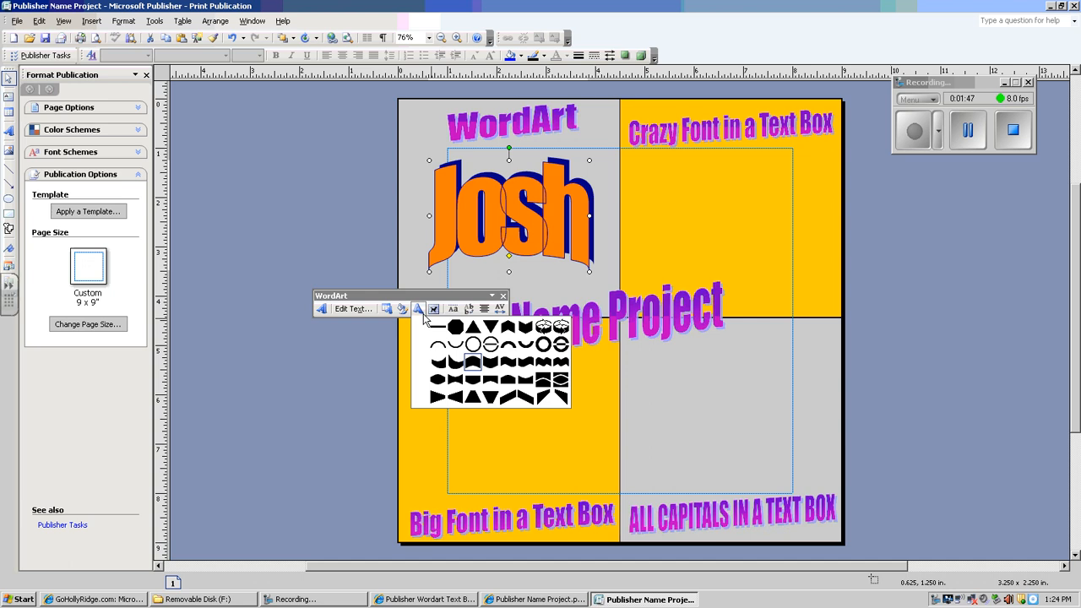
left_click(508, 377)
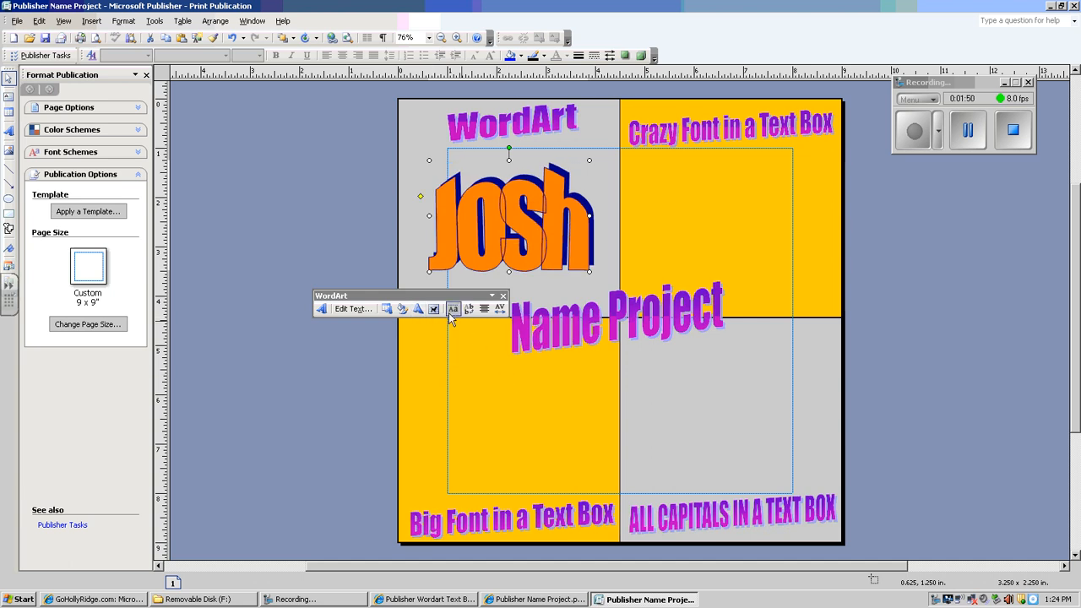
- Apply the brown-to-gold style, third in the gallery's fourth row, to the WordArt name
left_click(387, 310)
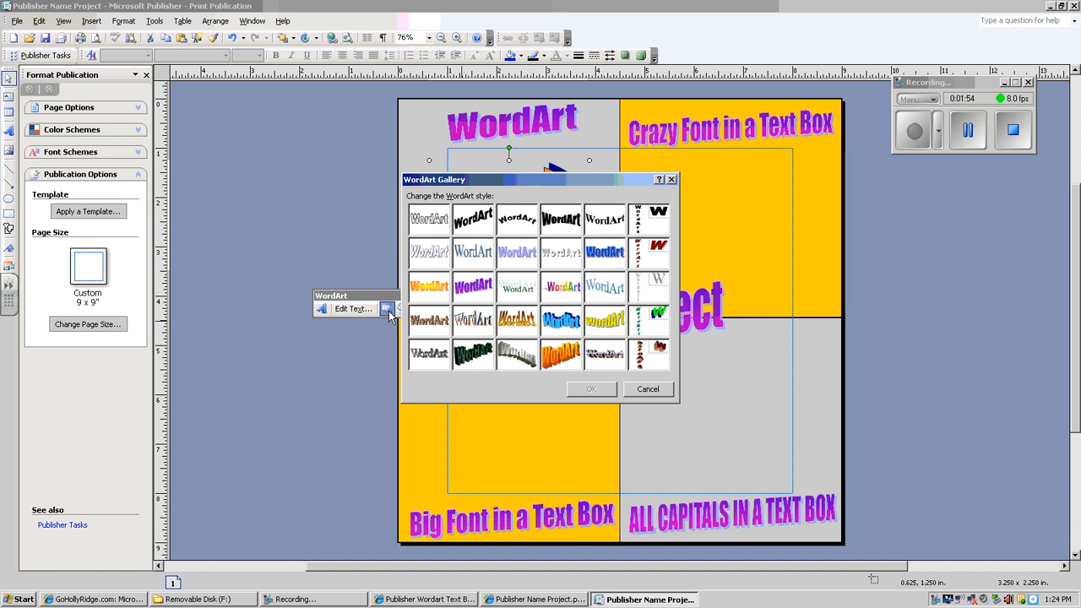
left_click(516, 325)
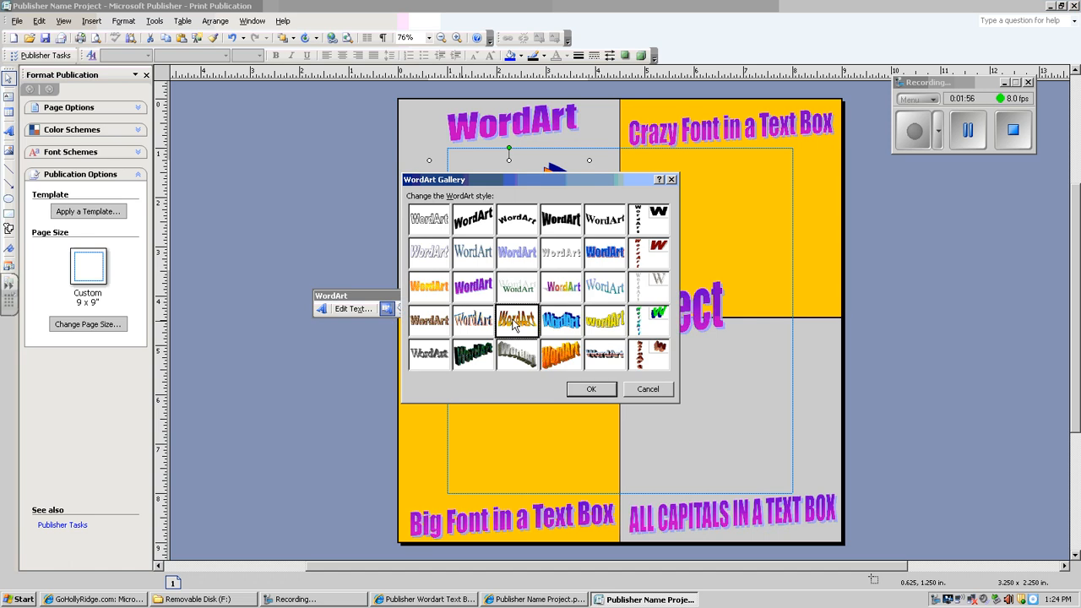
left_click(592, 388)
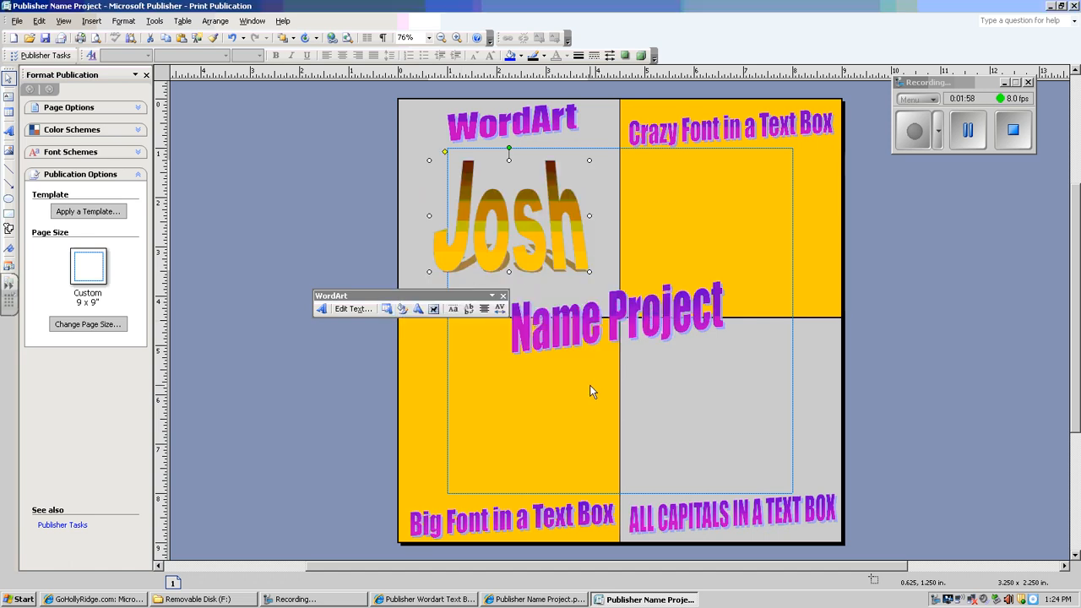
- Restyle the WordArt name with the orange and yellow style, first in the gallery's third row, and deselect it
left_click(387, 309)
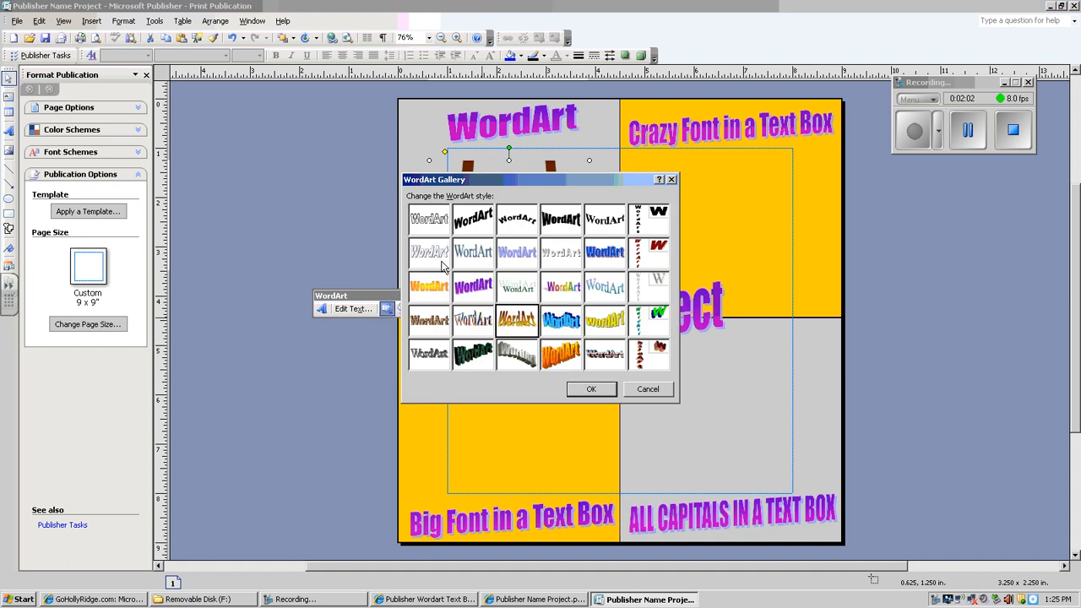
left_click(439, 290)
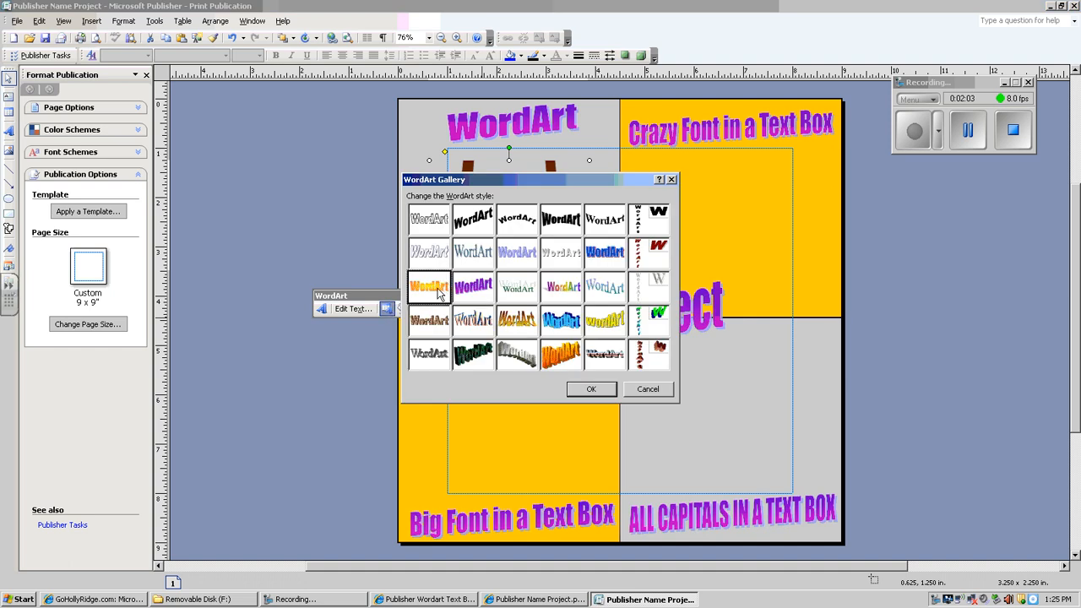
left_click(598, 388)
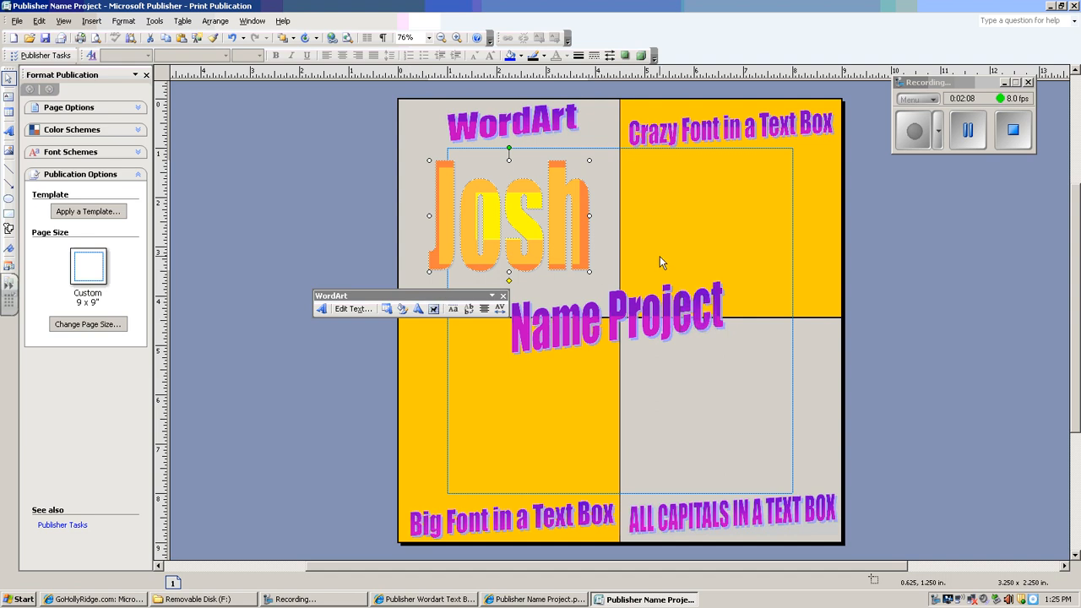
left_click(671, 193)
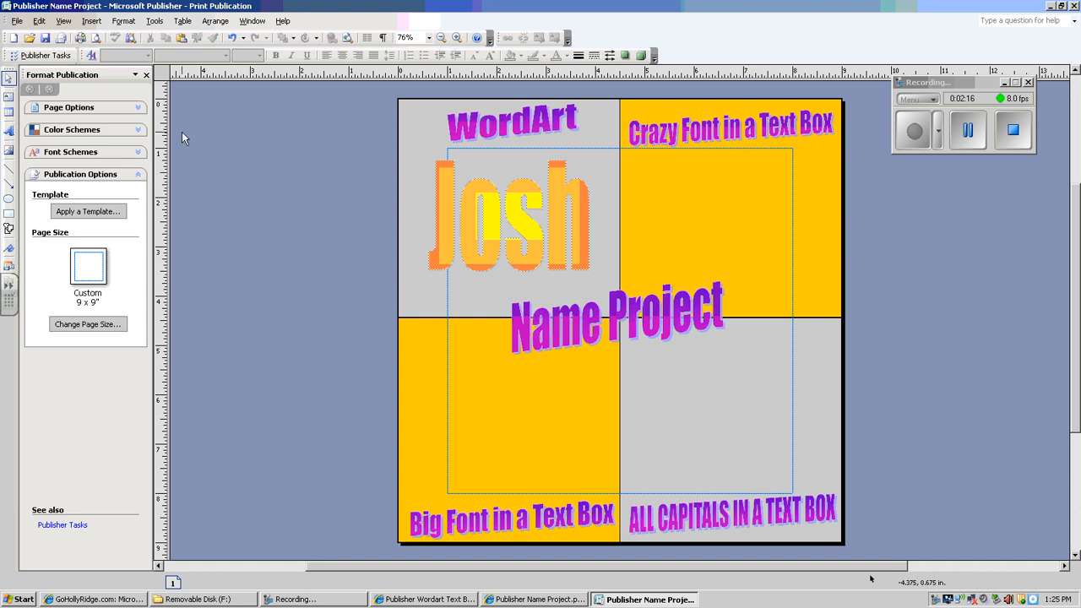
- Draw a text box about 4.06 x 2.25 in under the Crazy Font heading and enter the first name in it
left_click(8, 98)
left_click_drag(636, 155, 837, 266)
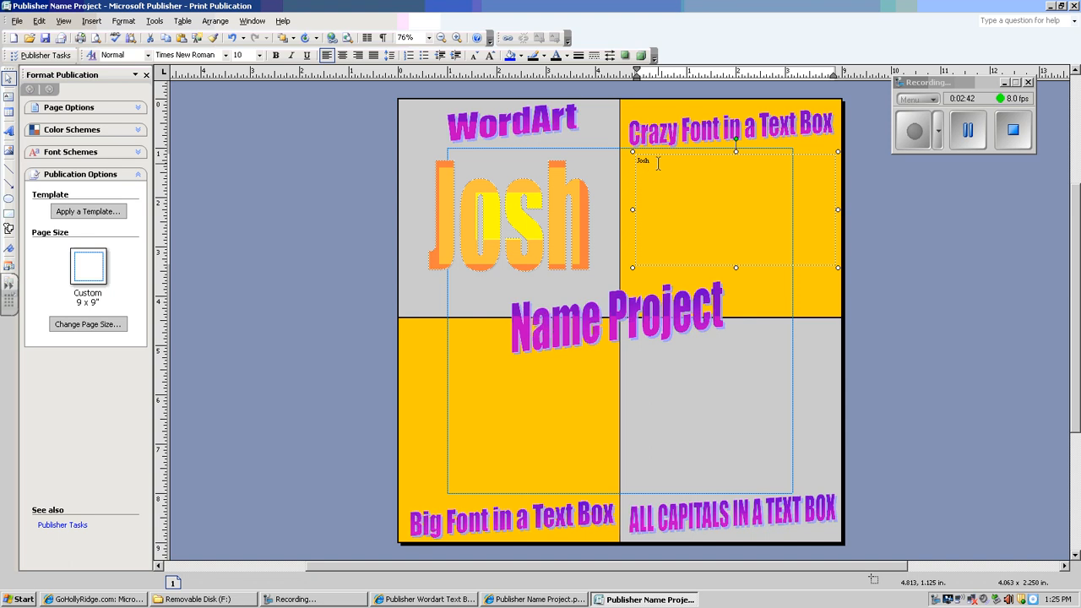
- Enlarge the first name in the Crazy Font text box to size 72, trying size 48 first
left_click_drag(648, 160, 634, 157)
left_click(259, 55)
left_click(257, 164)
left_click(257, 164)
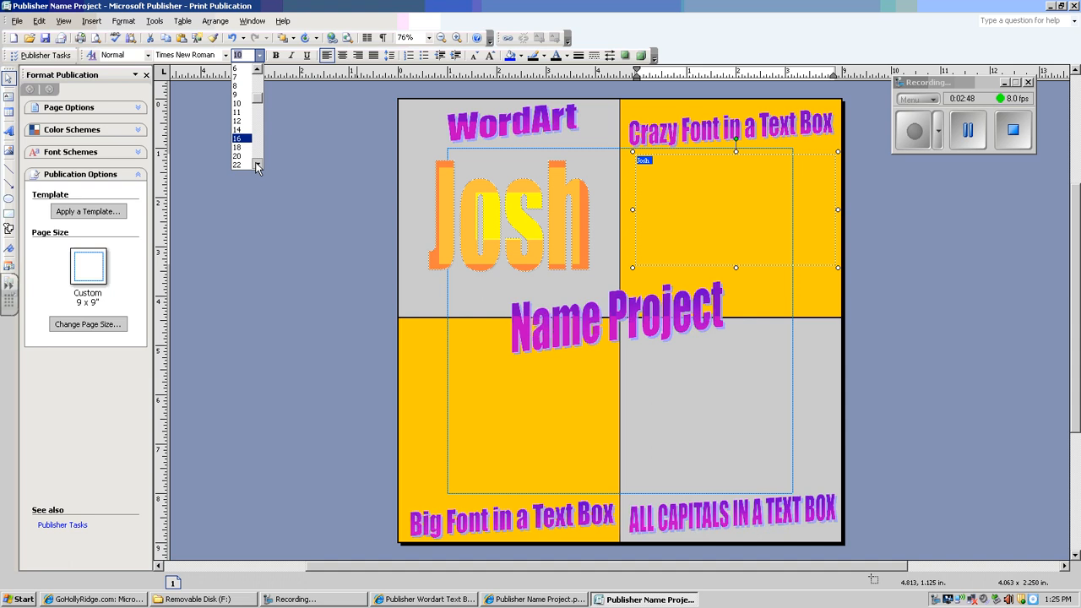
left_click(257, 165)
left_click(256, 165)
left_click(256, 165)
left_click(245, 157)
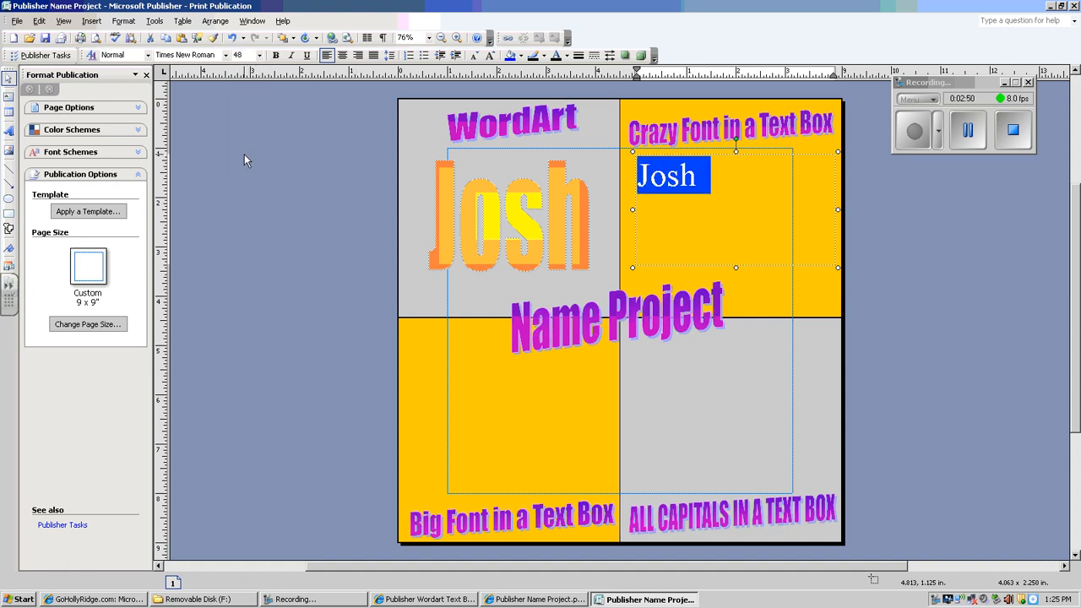
left_click(259, 54)
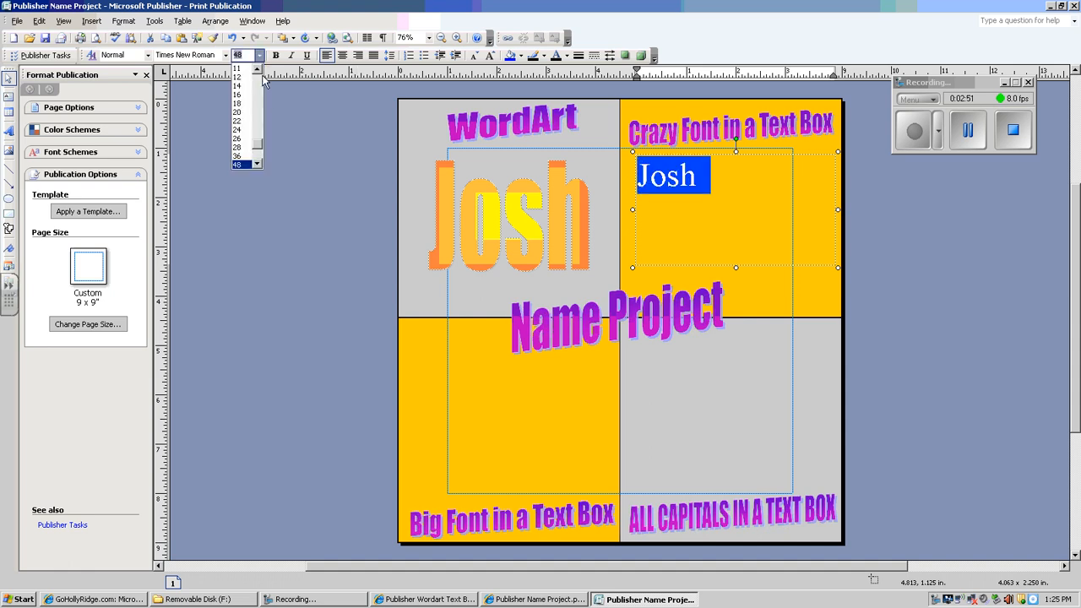
left_click(256, 164)
left_click(244, 164)
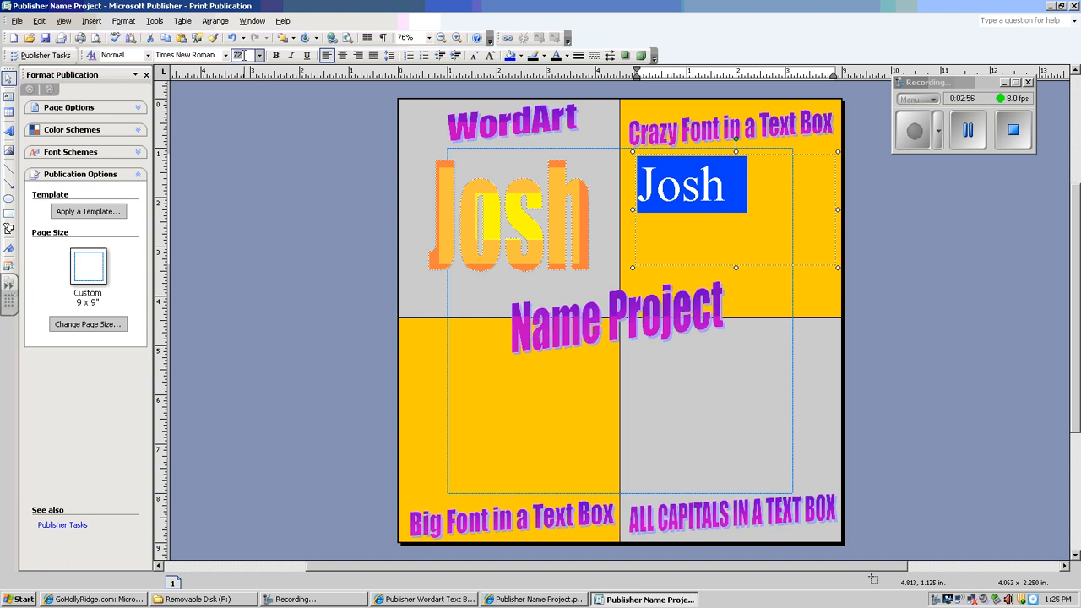
- Set the first name in the Crazy Font text box to size 100
type("100")
key("Return")
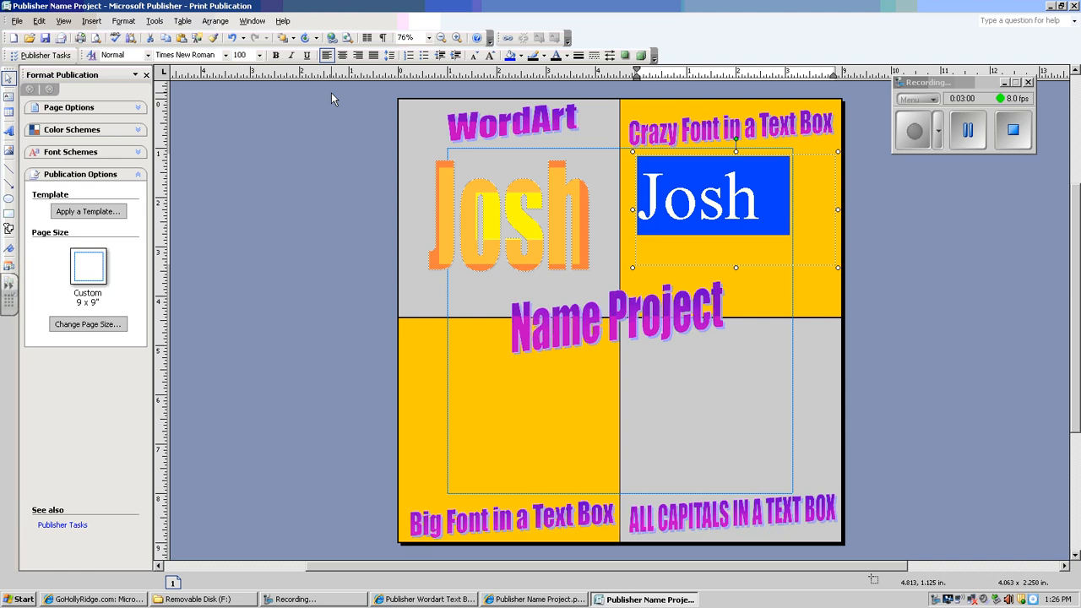
left_click(735, 207)
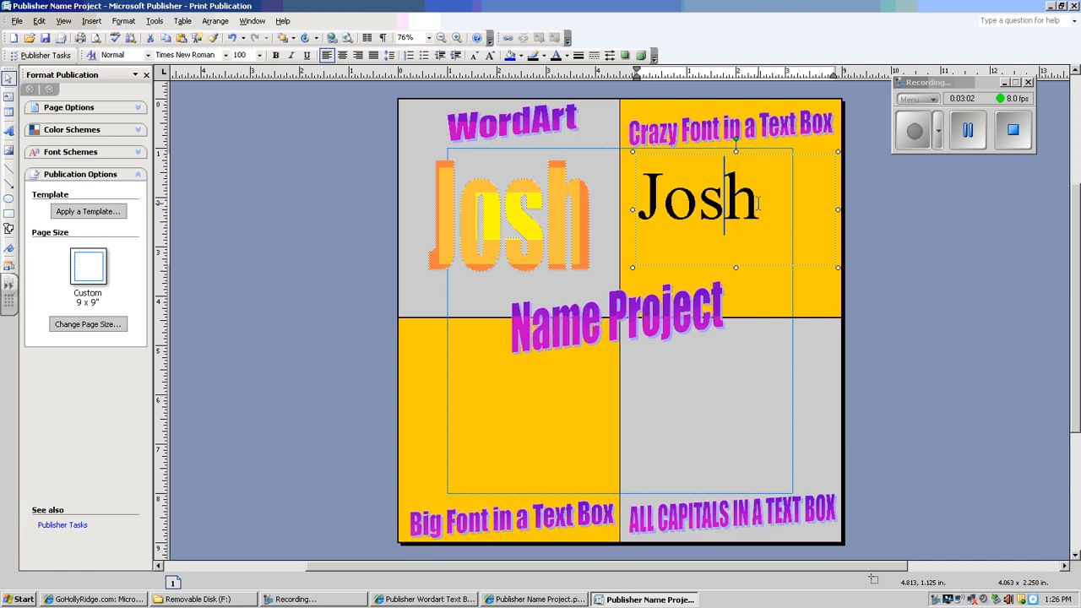
- Change the font of the first name in the Crazy Font text box to Sybil Green and deselect the box
left_click(760, 202)
left_click_drag(759, 202, 640, 202)
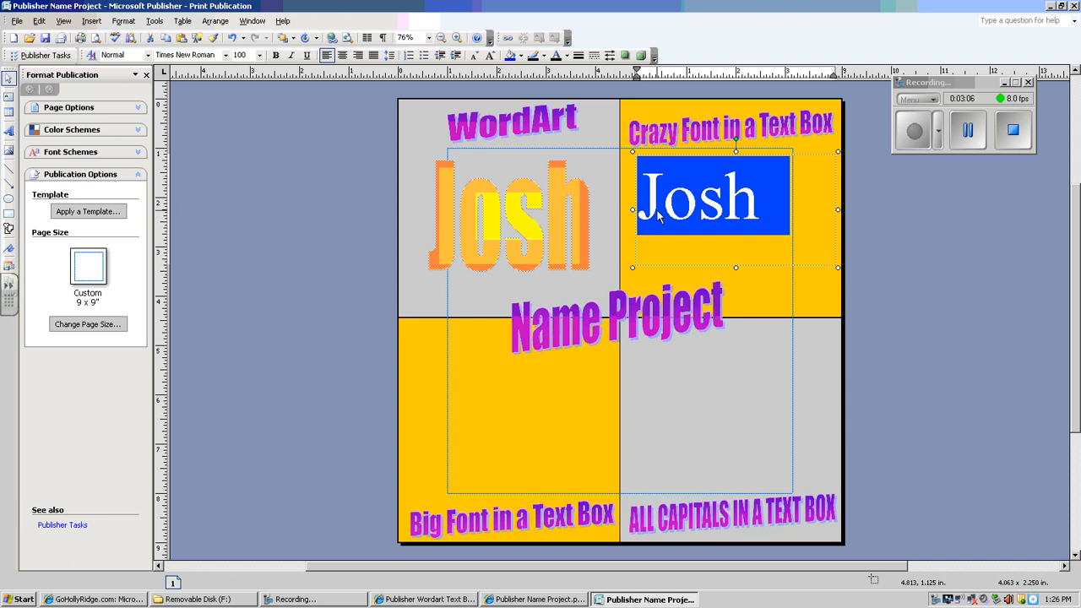
left_click(225, 55)
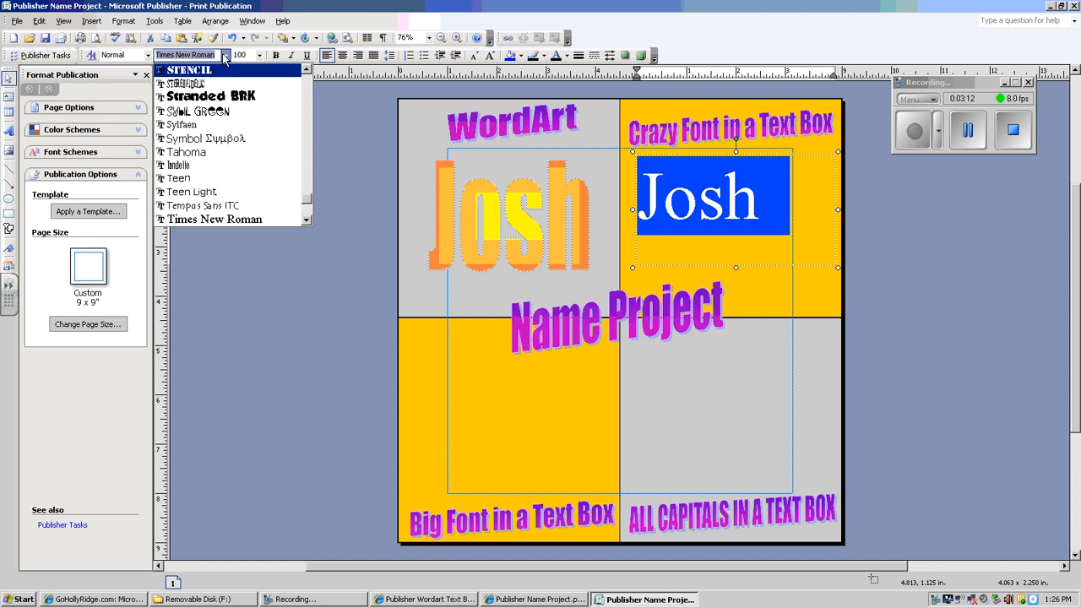
scroll(224, 56, "up", 4)
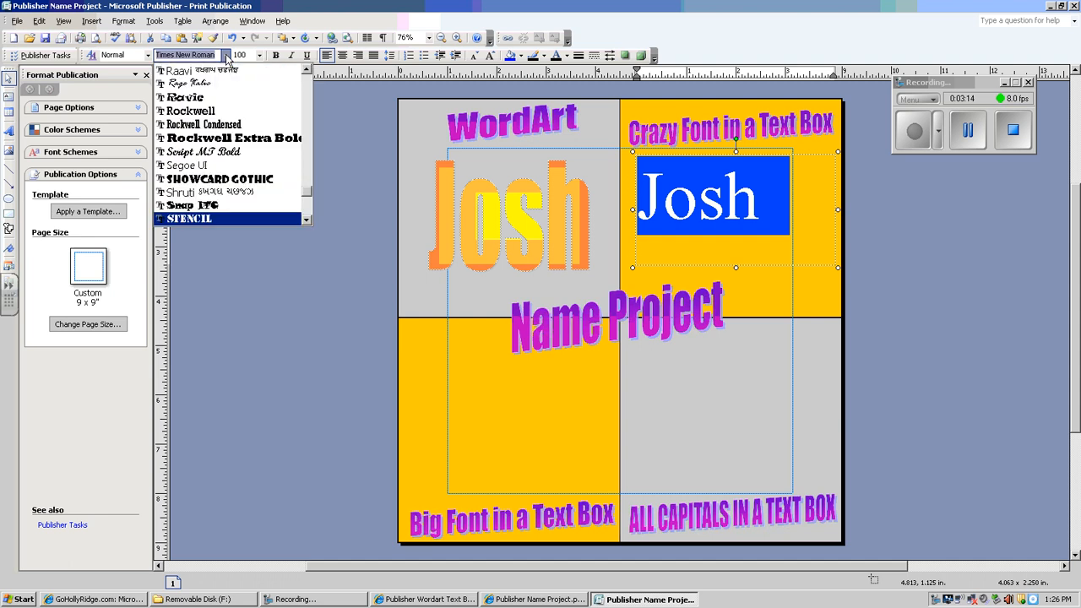
scroll(224, 118, "down", 3)
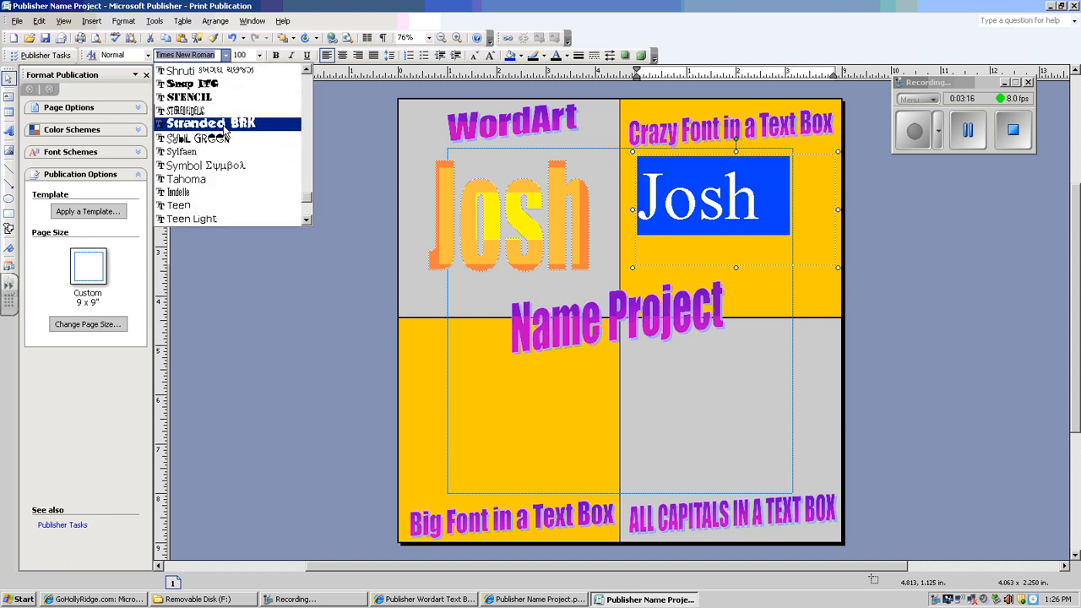
scroll(226, 128, "up", 1)
left_click(228, 108)
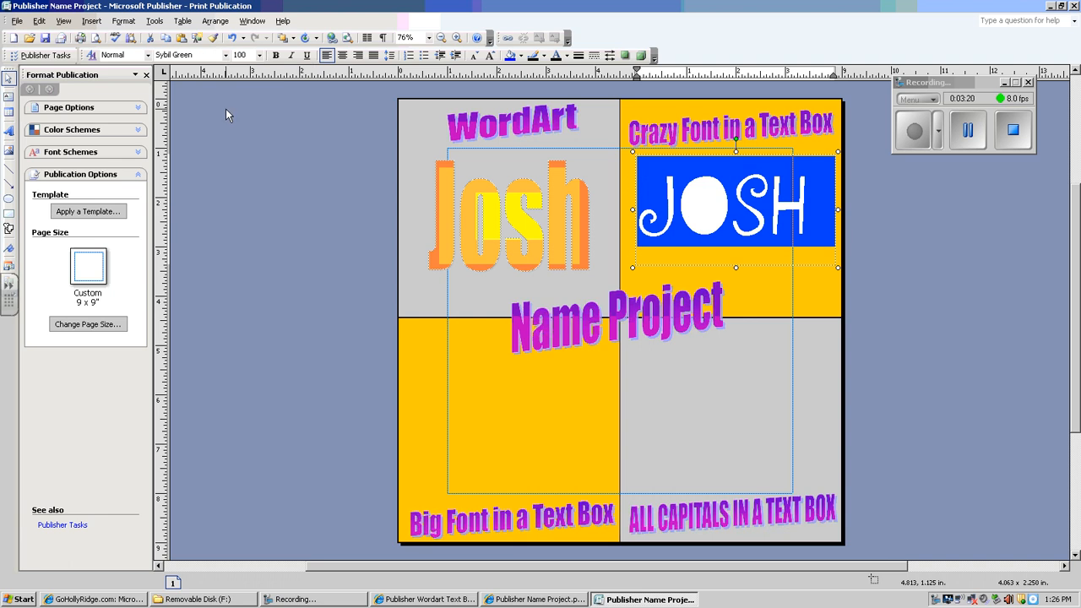
left_click(324, 239)
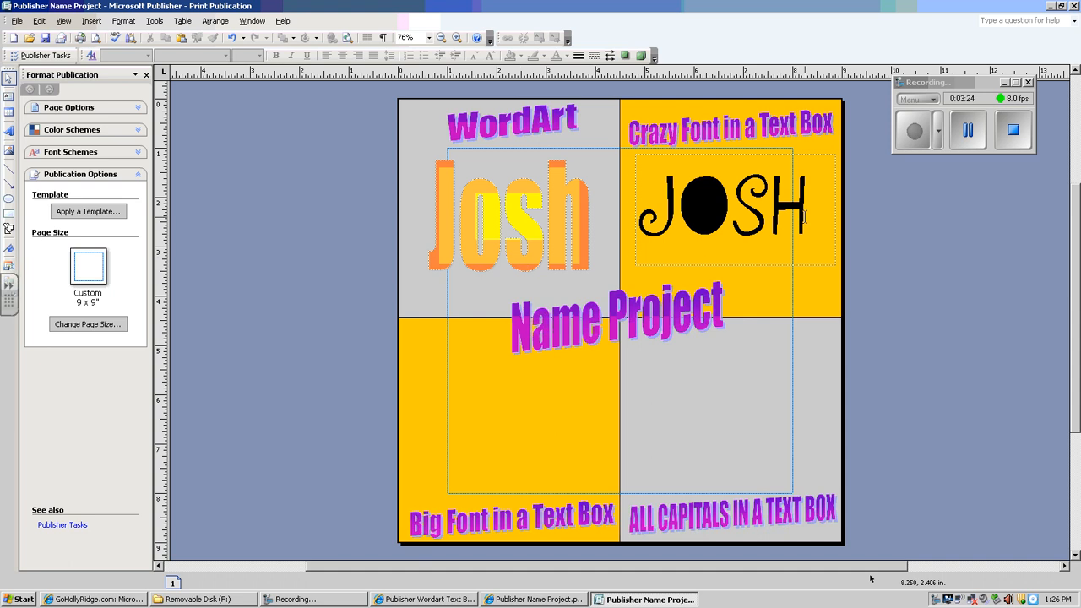
left_click_drag(806, 215, 639, 206)
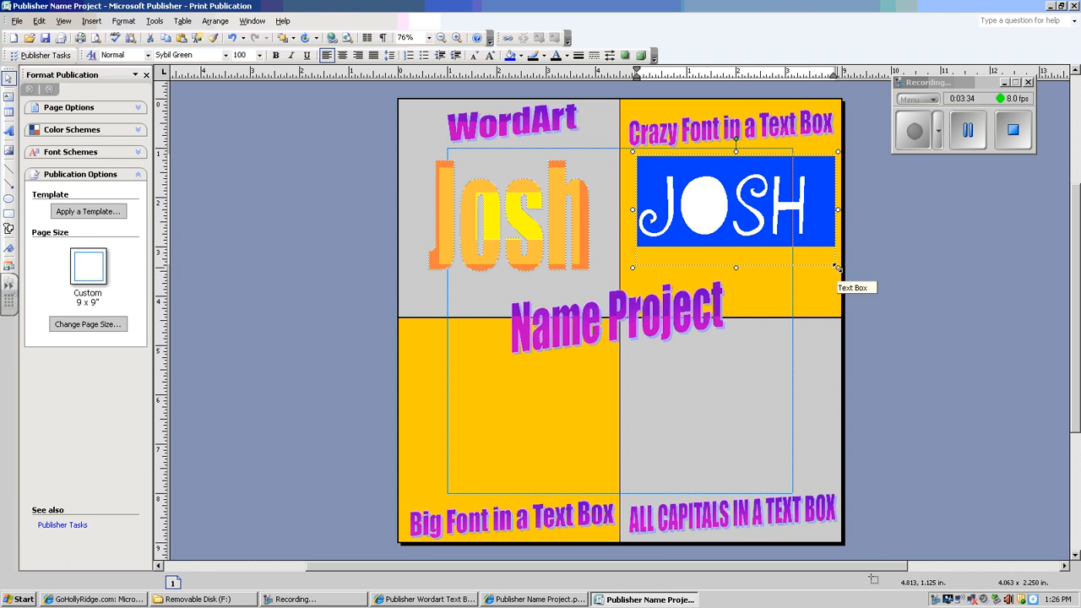
left_click(748, 275)
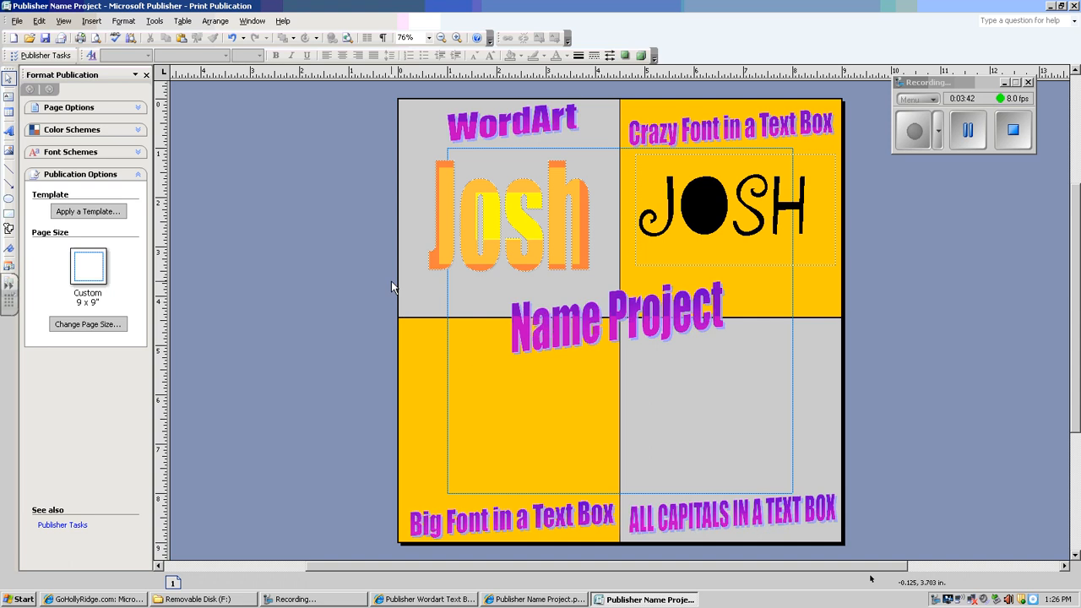
- Draw a text box about 4.38 x 3.31 in above the Big Font heading and enter the first name in it
left_click(10, 99)
left_click_drag(401, 329, 617, 494)
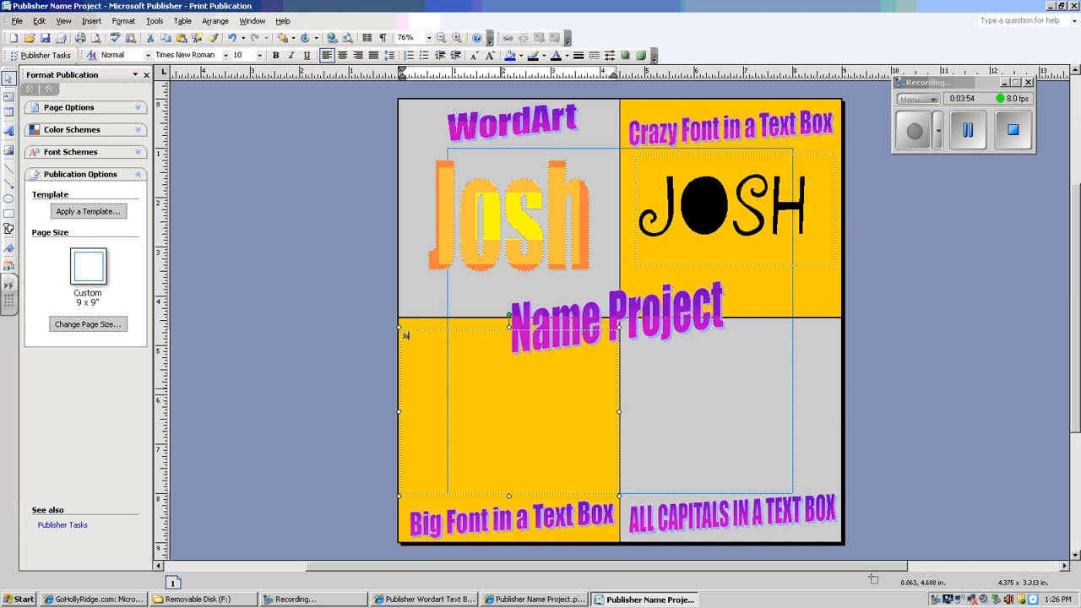
type("Josh")
- Enlarge the first name in the Big Font text box to size 155, trying size 120 first, and deselect it
left_click_drag(419, 338, 402, 339)
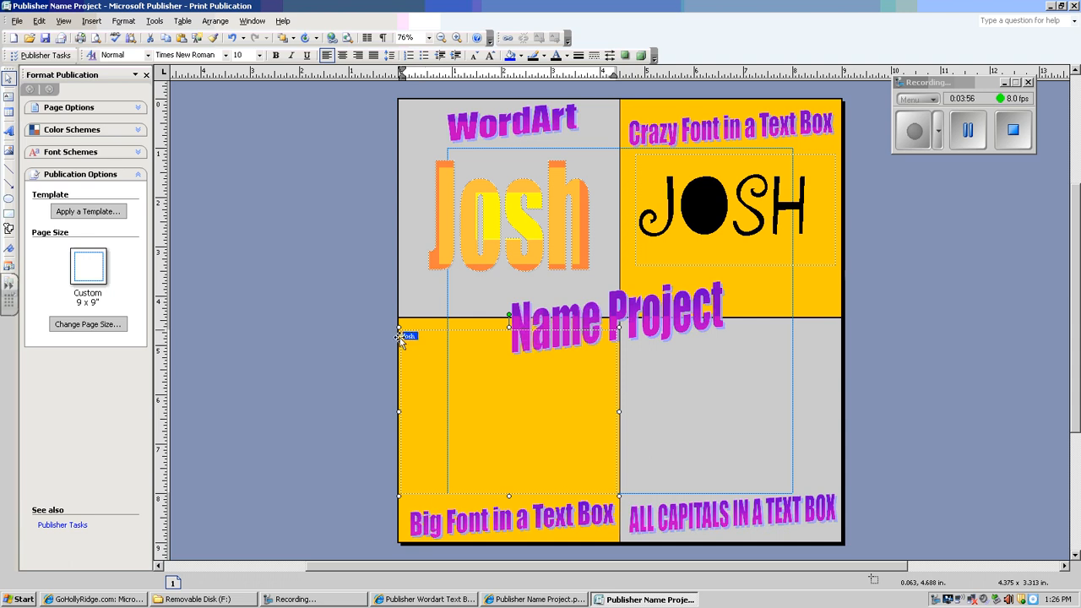
left_click(259, 55)
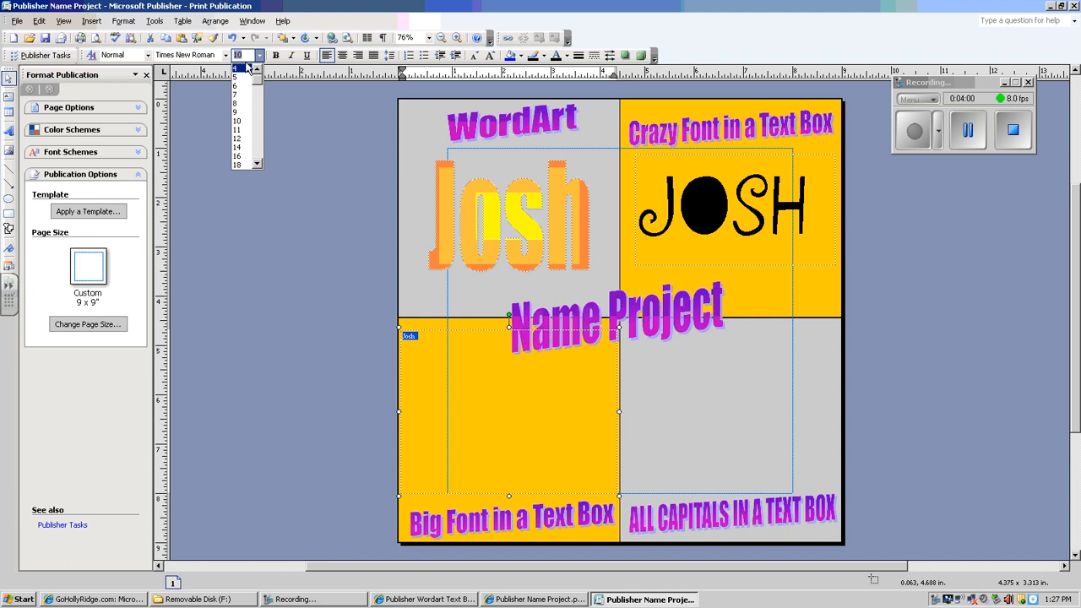
type("120")
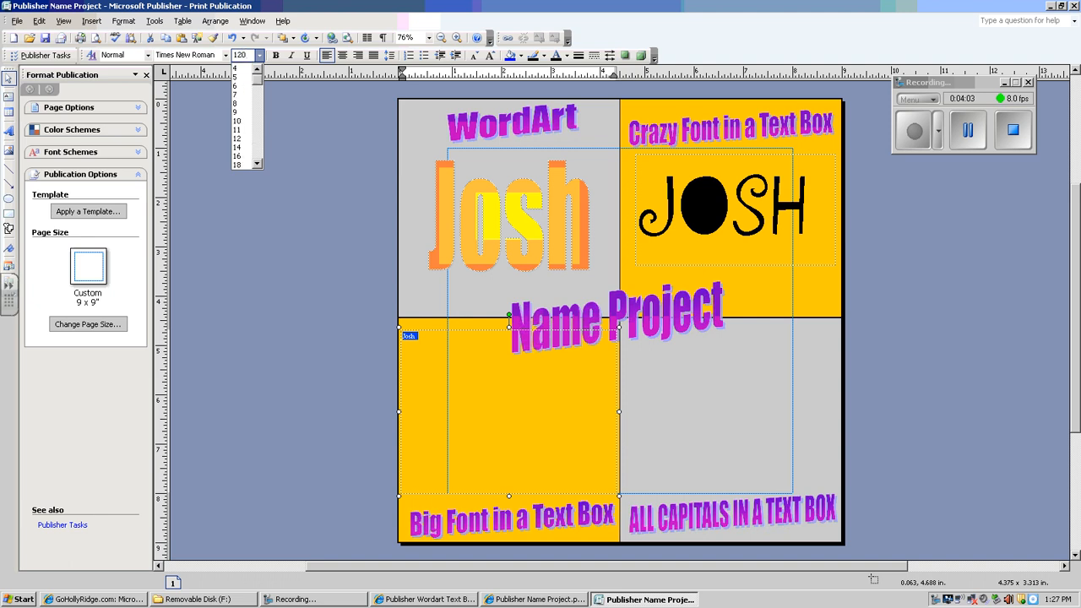
key("Return")
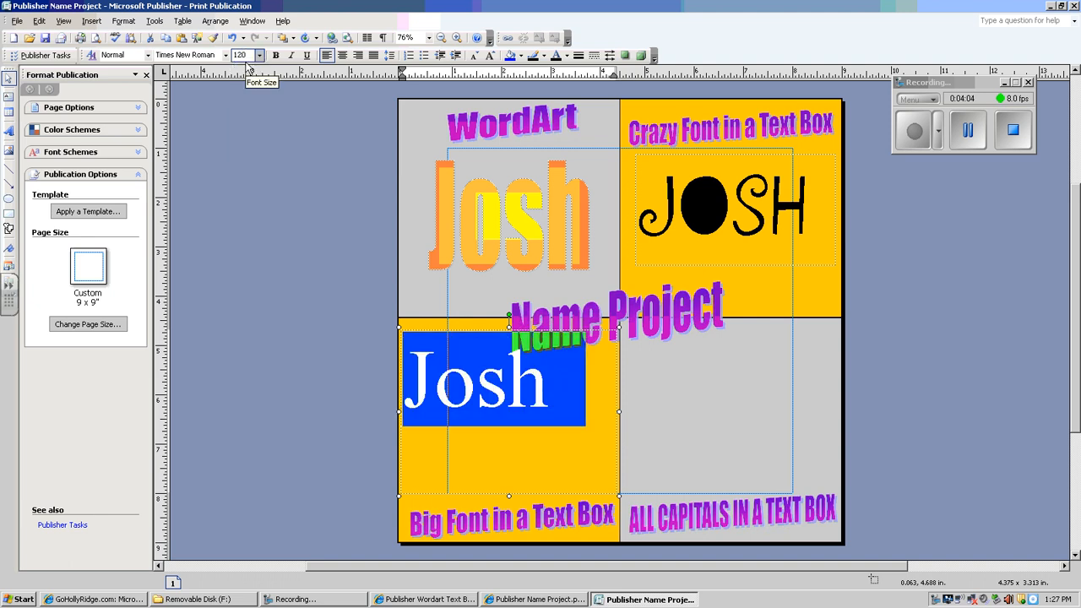
left_click(244, 54)
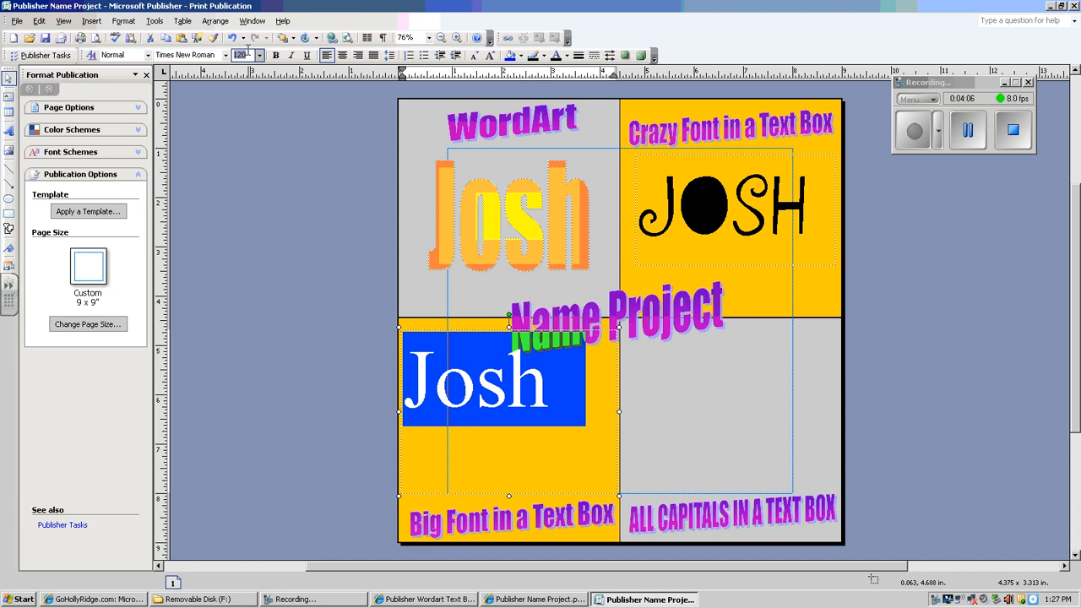
type("1")
key("Return")
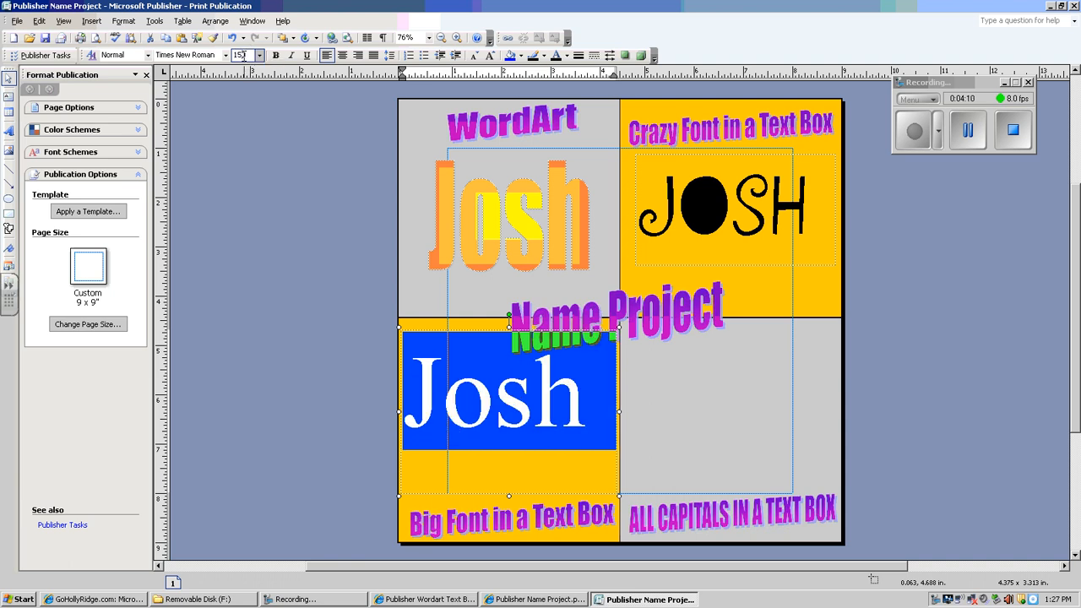
type("5")
key("Return")
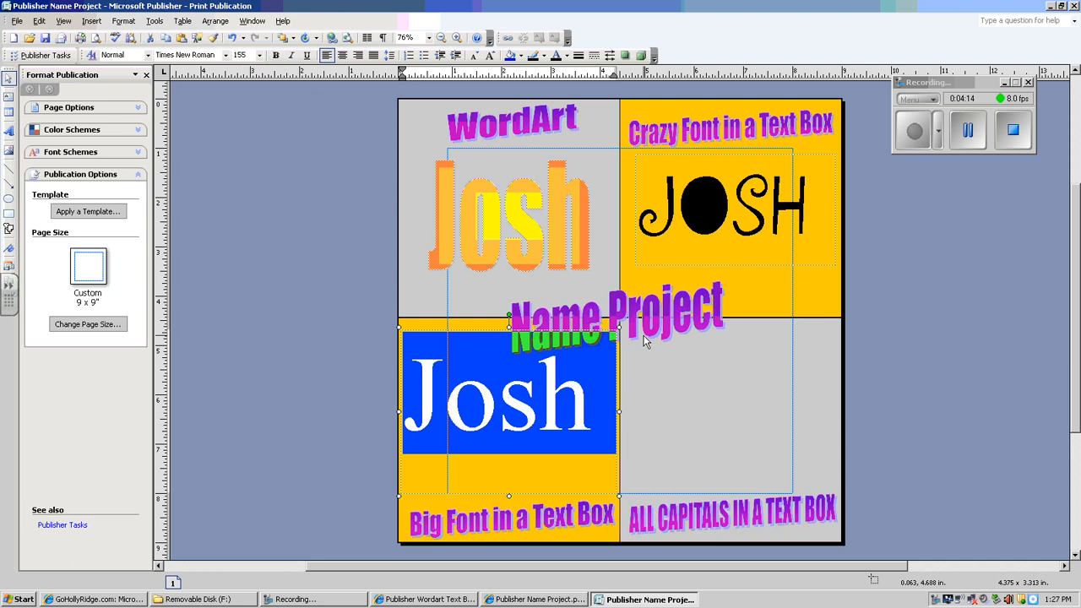
left_click(697, 411)
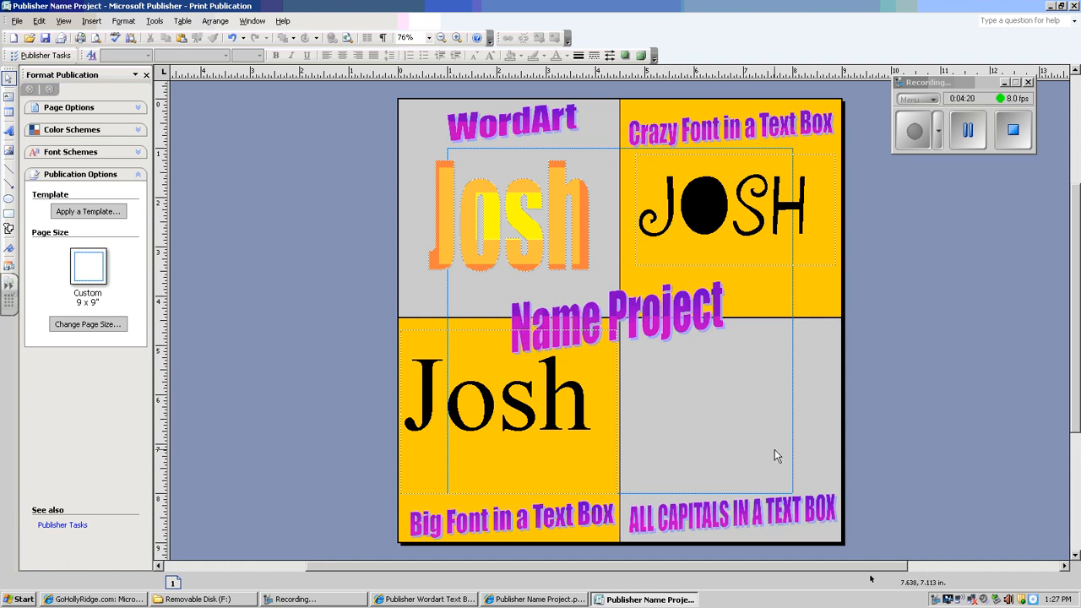
- Draw a text box about 4.19 x 2.69 in above the ALL CAPITALS heading, shift it slightly upward and place the text cursor inside
left_click(9, 98)
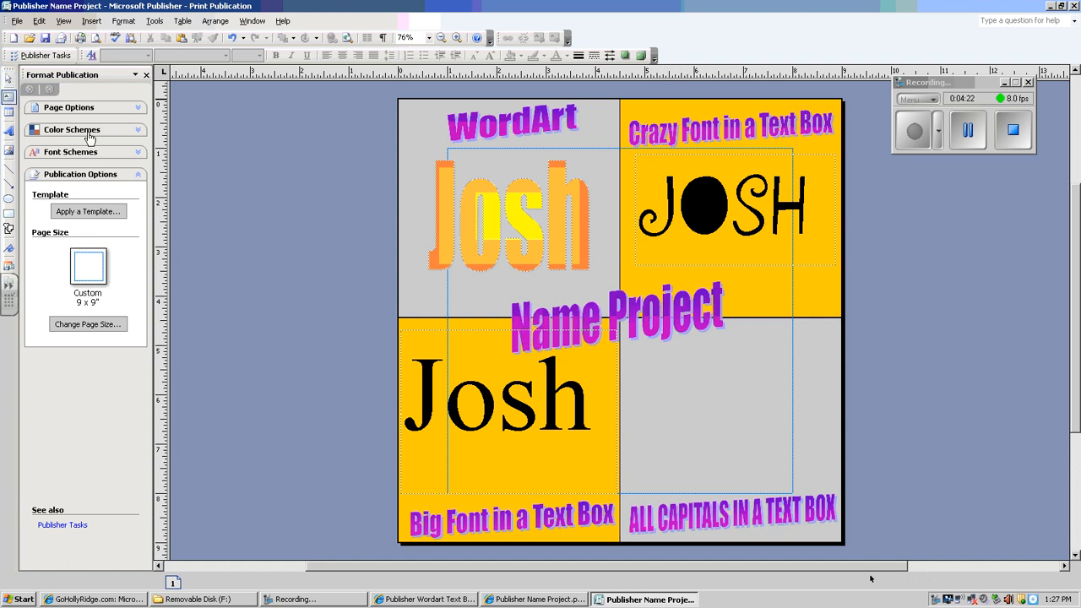
left_click_drag(629, 349, 837, 484)
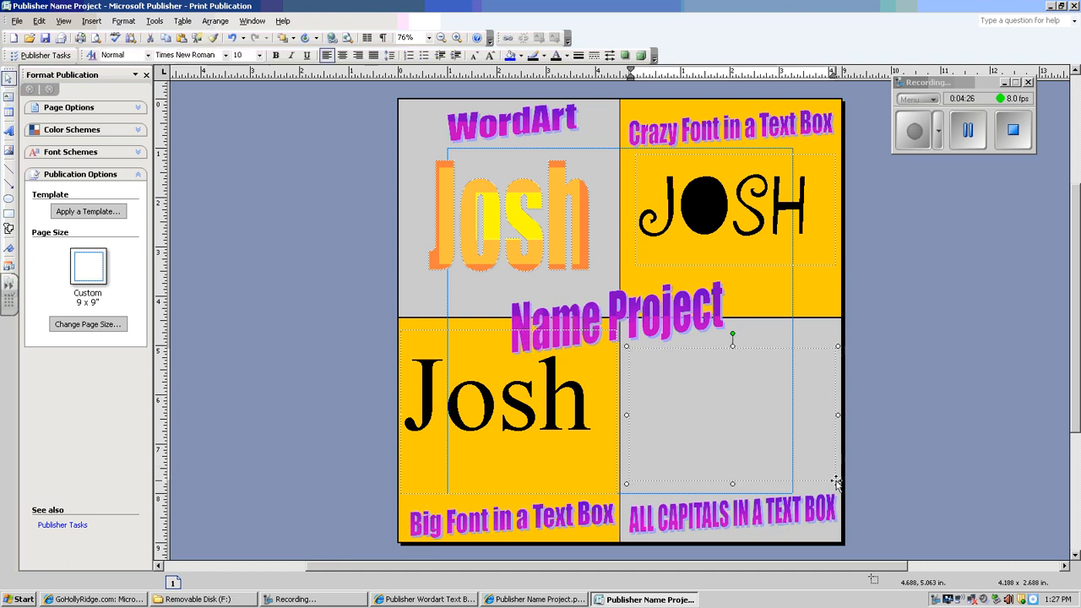
left_click(795, 200)
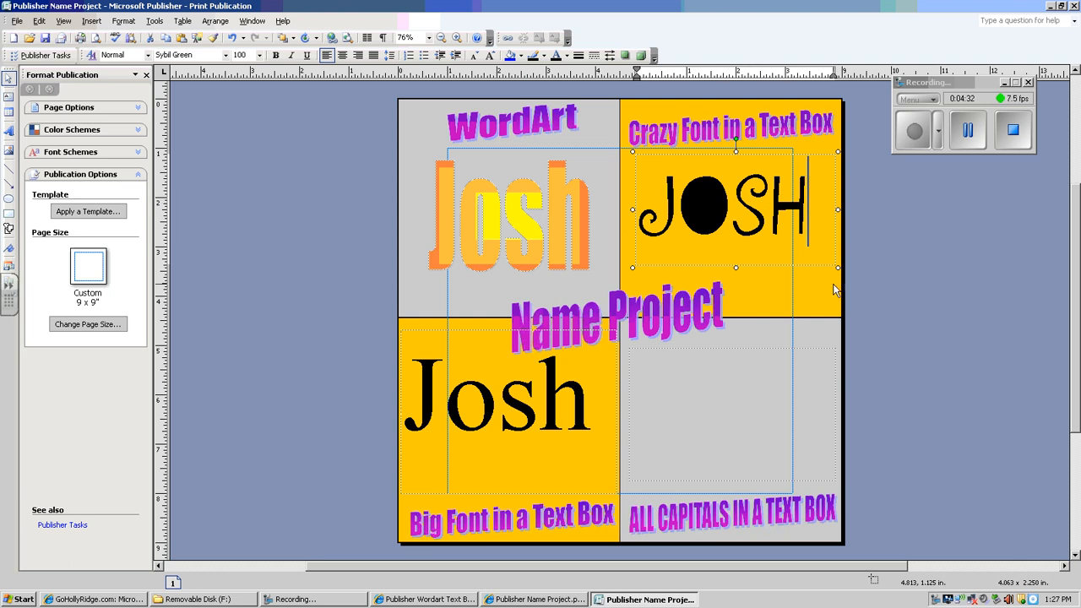
left_click(836, 365)
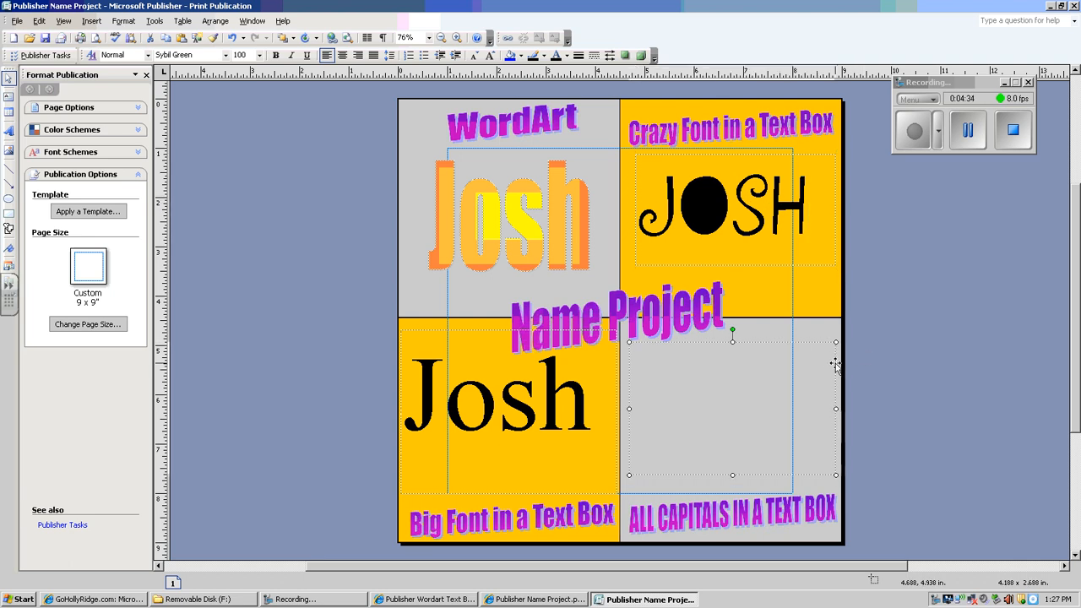
left_click(695, 366)
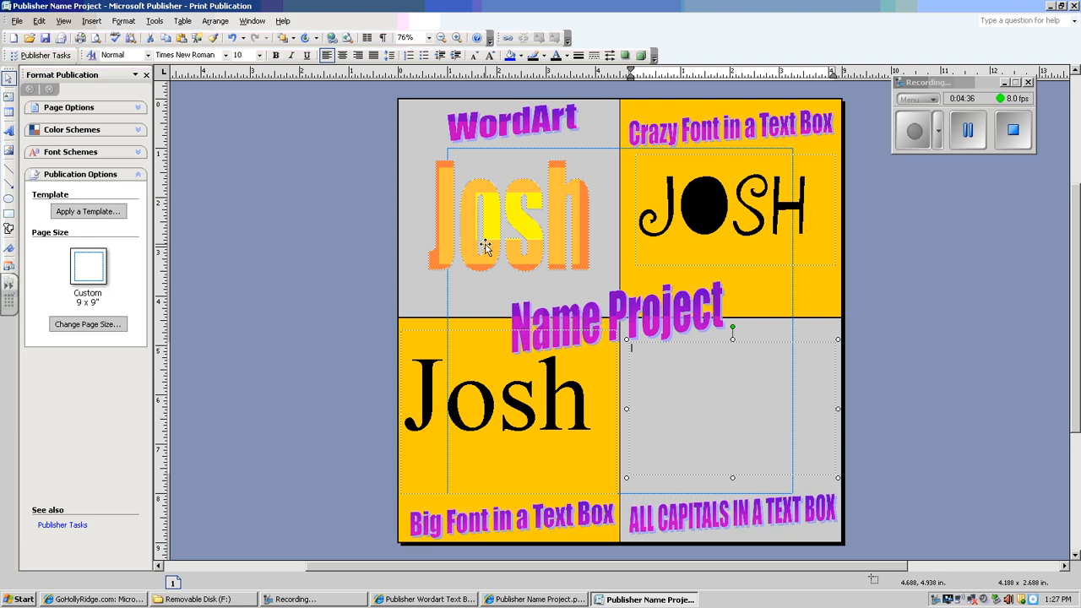
- Set the font size to 72 and enter the first name in all capitals in the empty text box
left_click(259, 55)
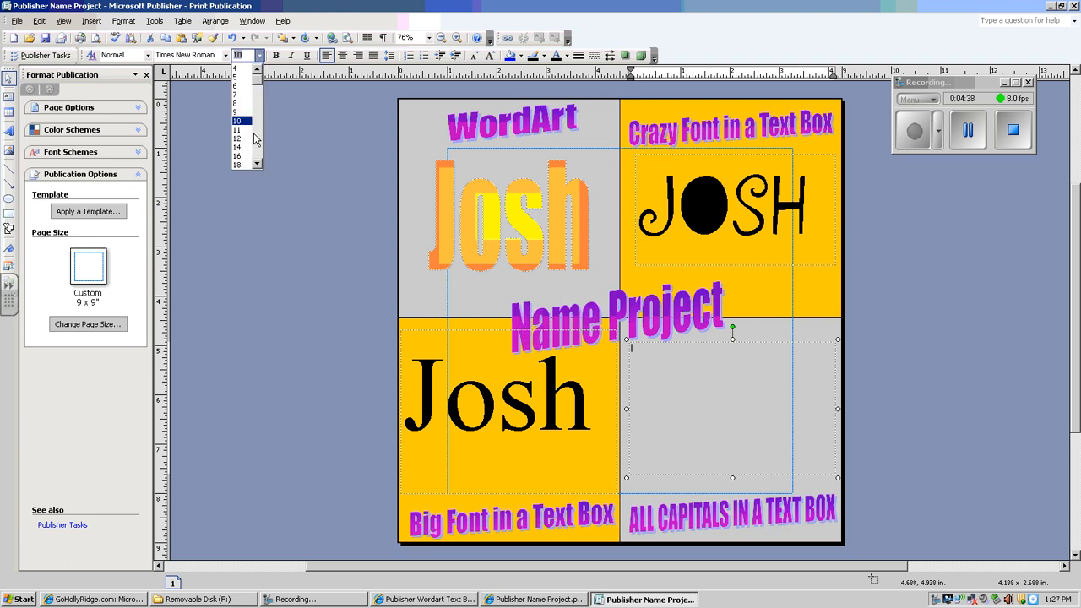
left_click(257, 163)
left_click(249, 165)
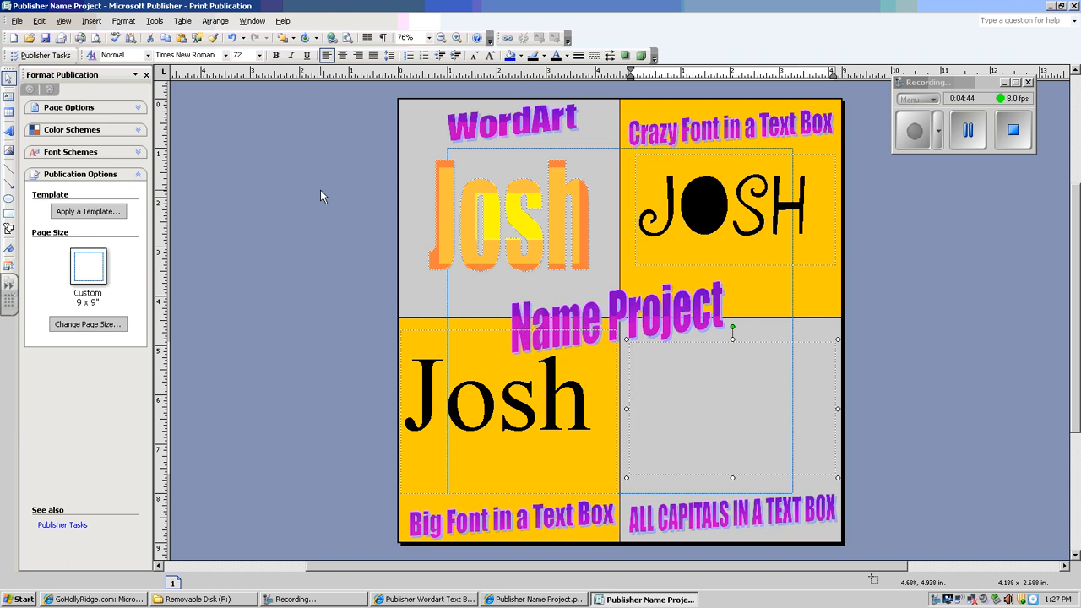
type("JO")
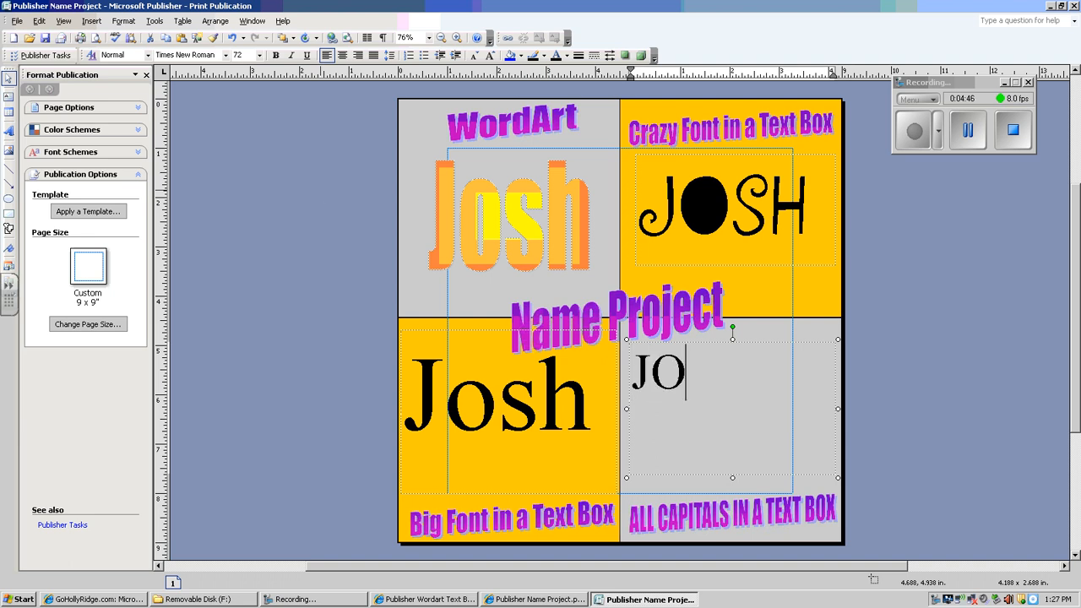
type("SH")
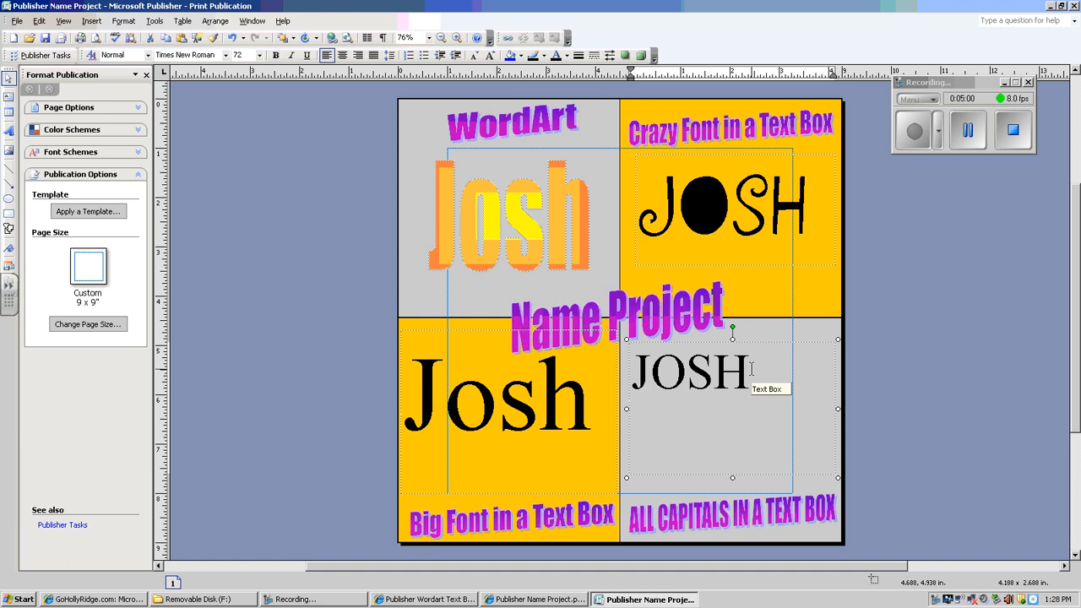
- Make the all-capitals first name above the ALL CAPITALS heading bold, italic and underlined
left_click_drag(750, 368, 623, 362)
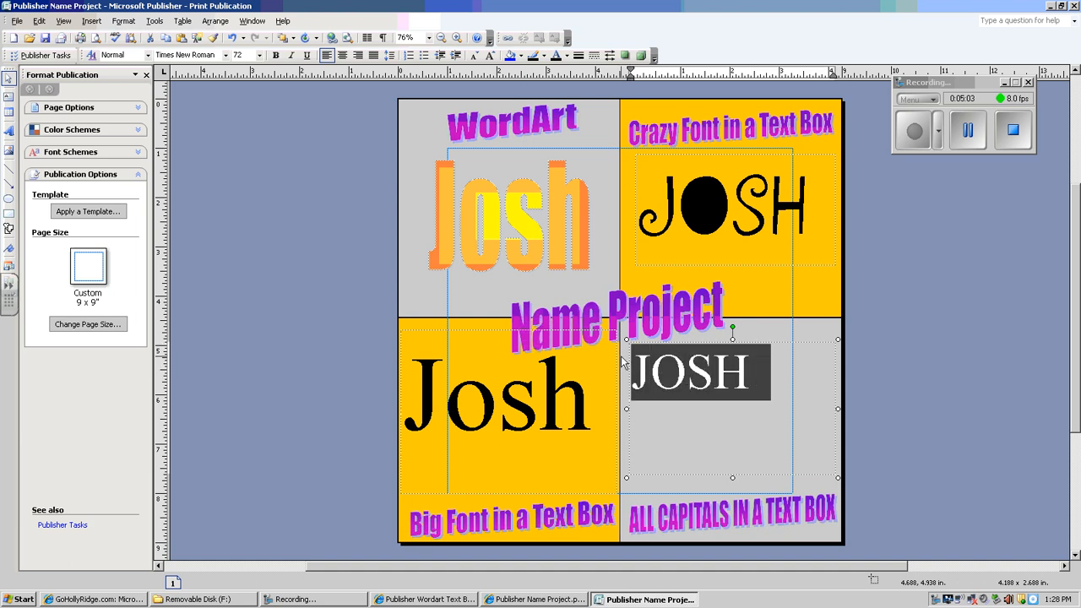
left_click(275, 56)
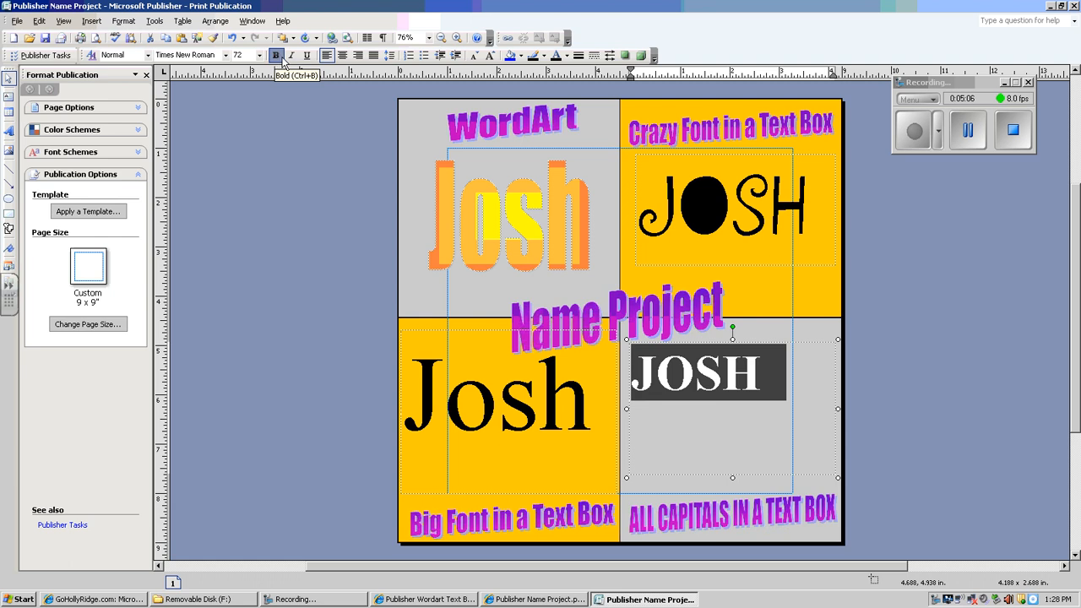
left_click(292, 55)
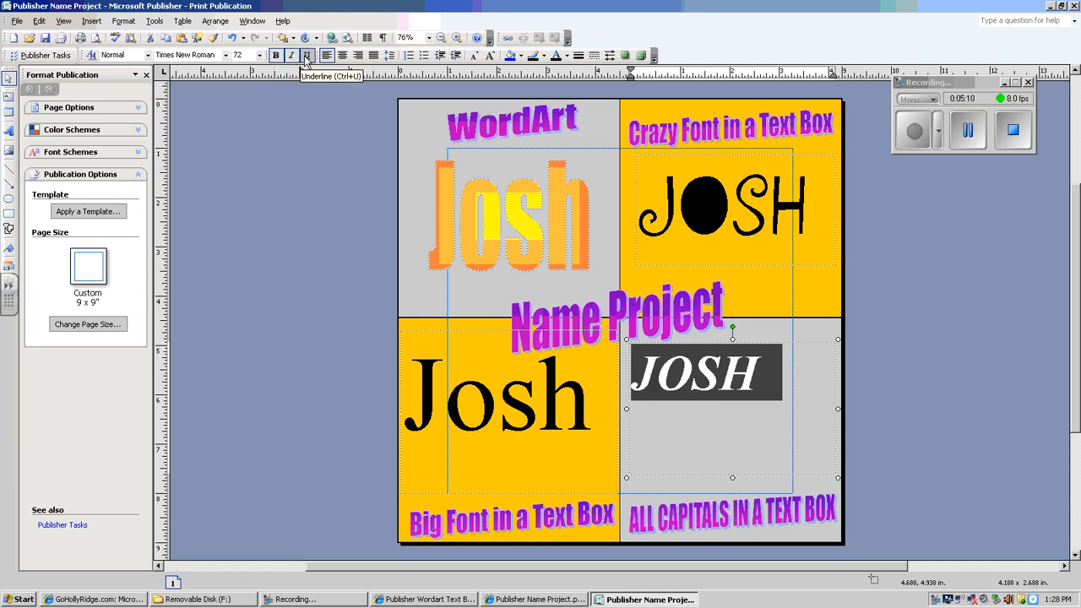
left_click(307, 55)
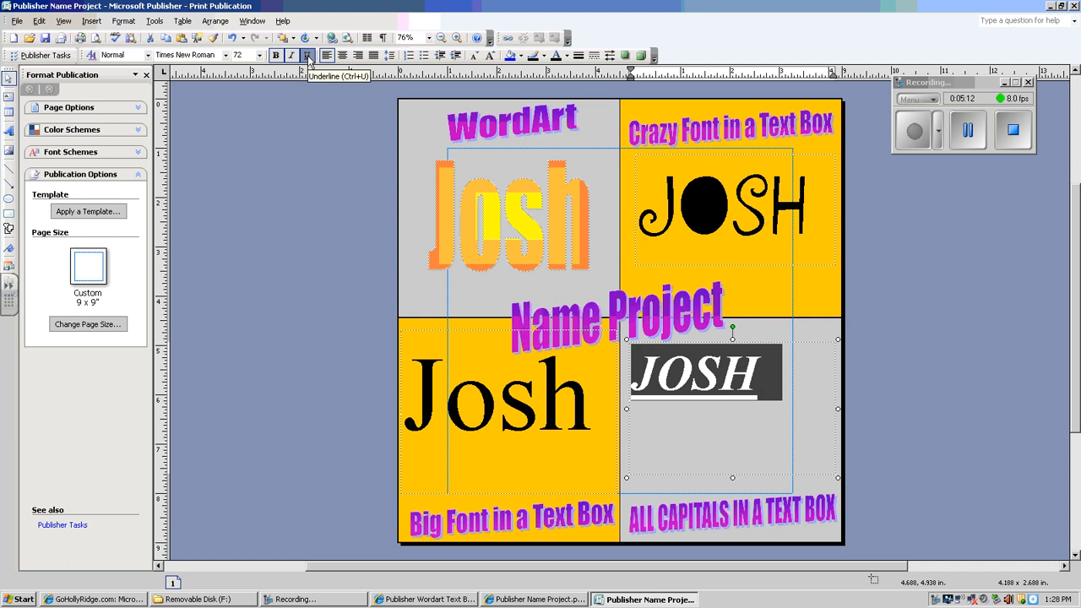
- Change the font of the all-capitals, underlined first name to Baveuse
left_click(226, 55)
scroll(201, 164, "down", 4)
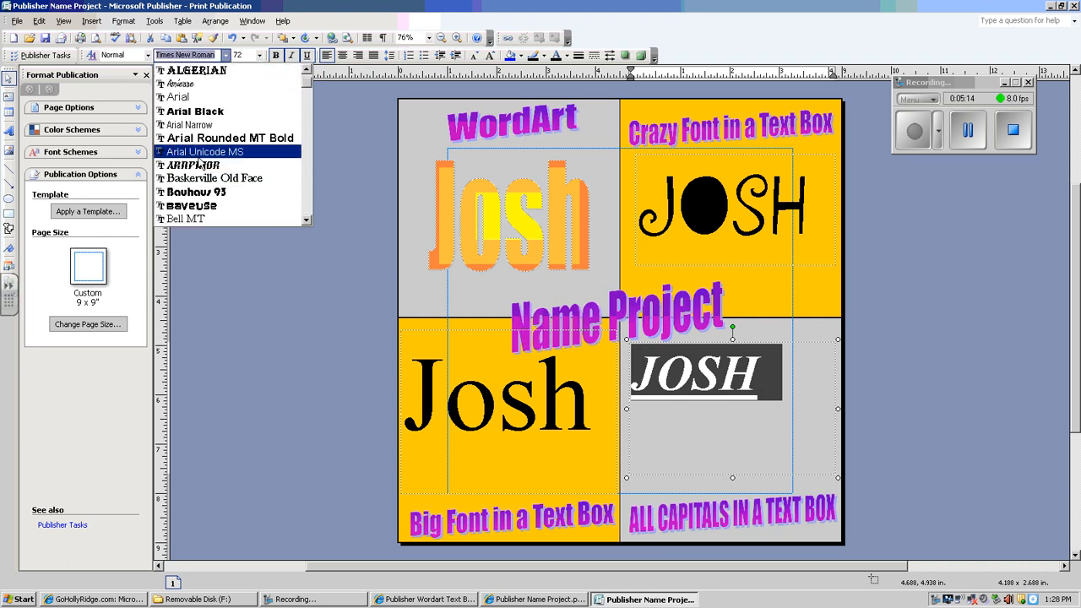
left_click(201, 152)
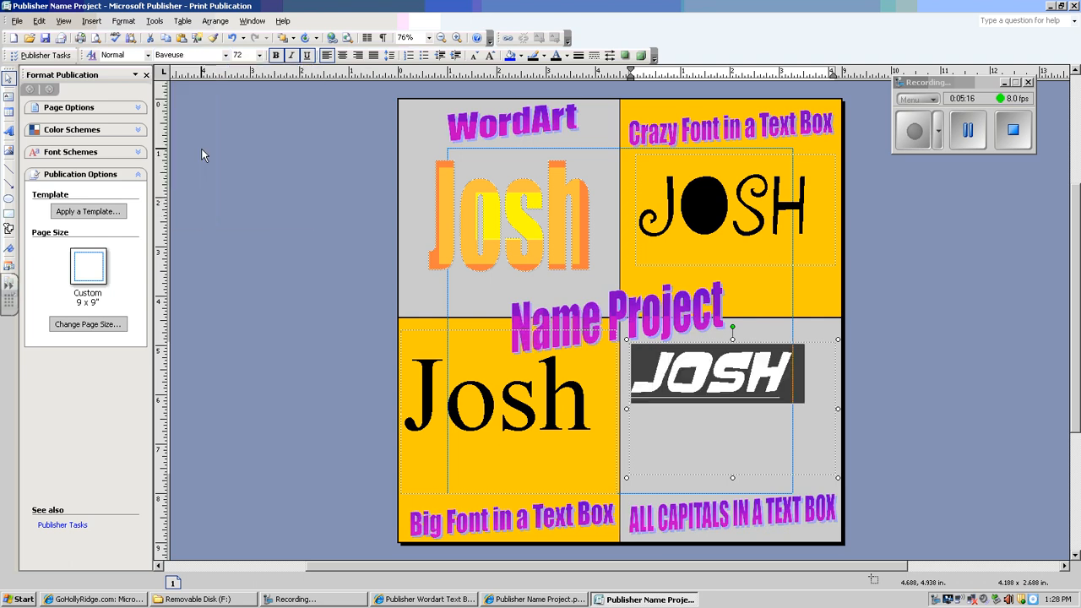
- Deselect the ALL CAPITALS text box and save the publication under its existing file name
left_click(958, 454)
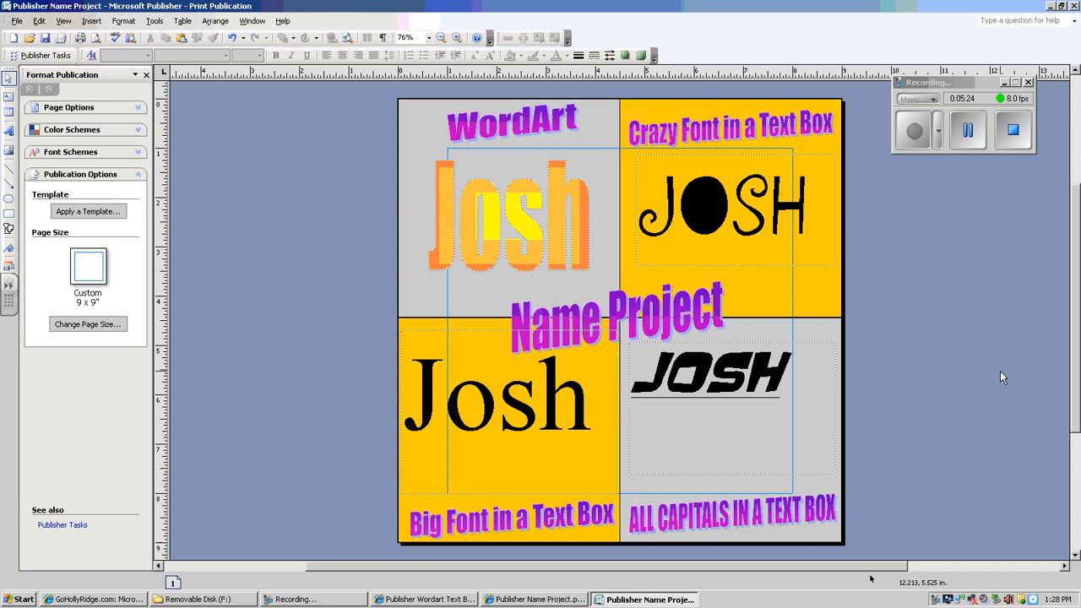
left_click(15, 24)
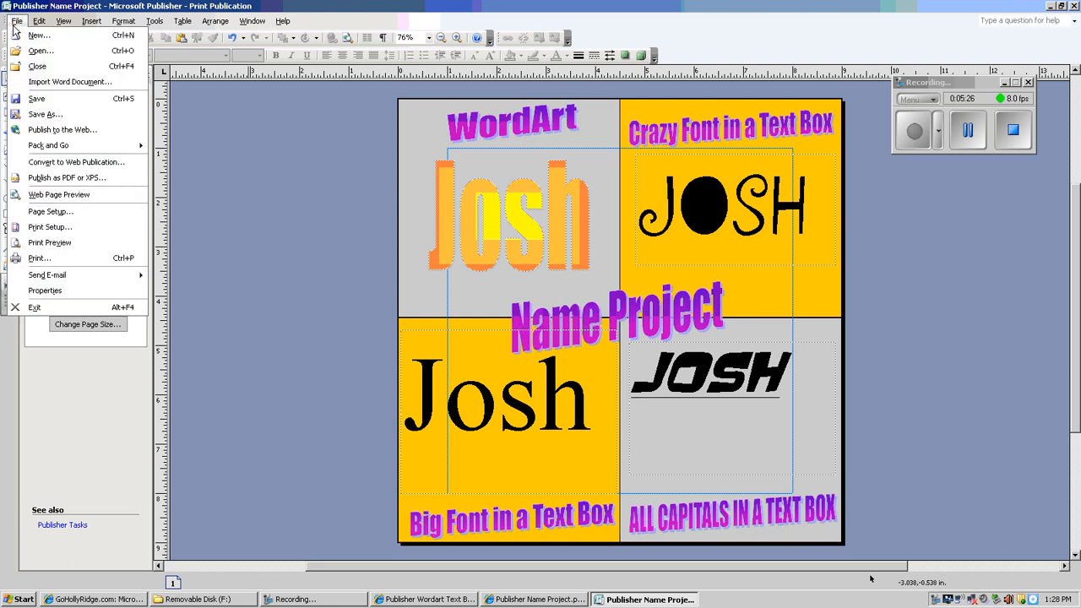
left_click(59, 100)
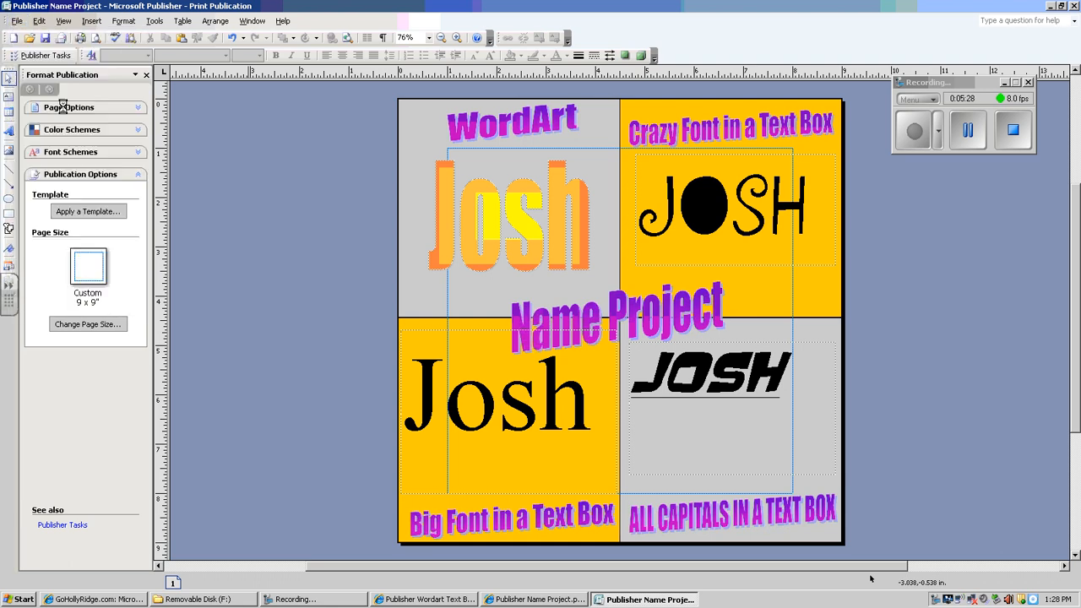